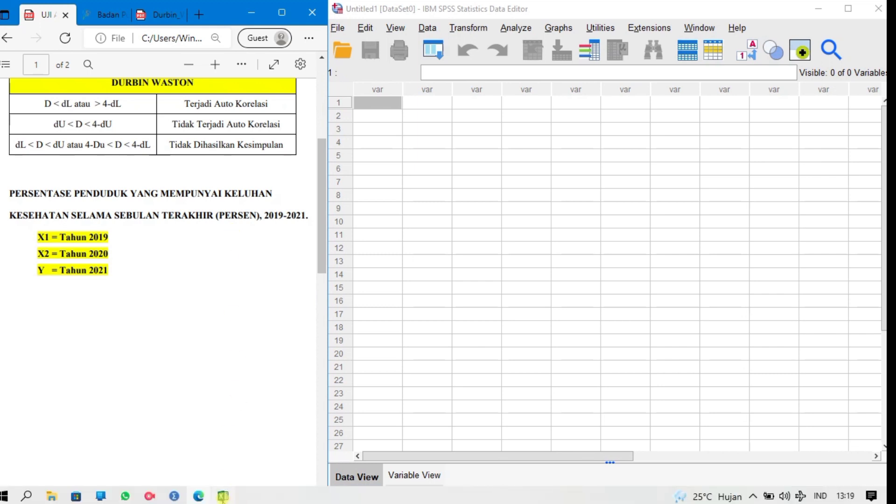
- Switch to the Excel workbook and review the 2019, 2020 and 2021 health-complaint percentages for every province down to the INDONESIA row
left_click(223, 498)
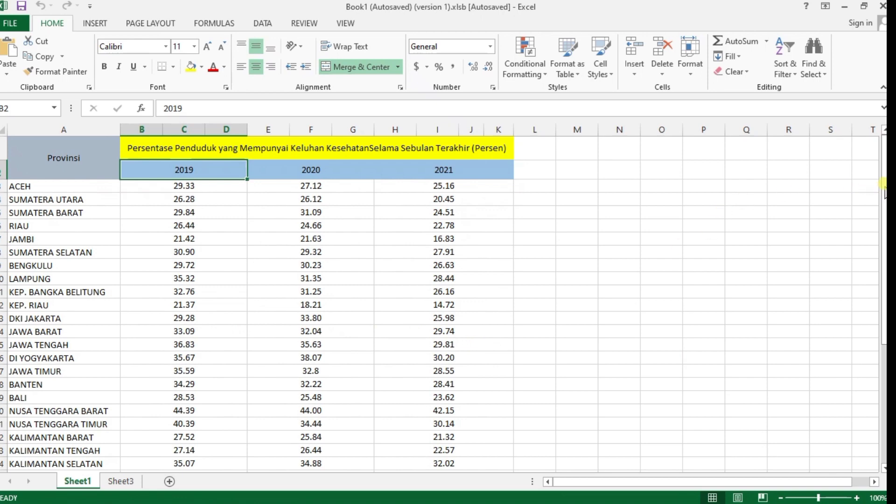
left_click_drag(883, 189, 883, 315)
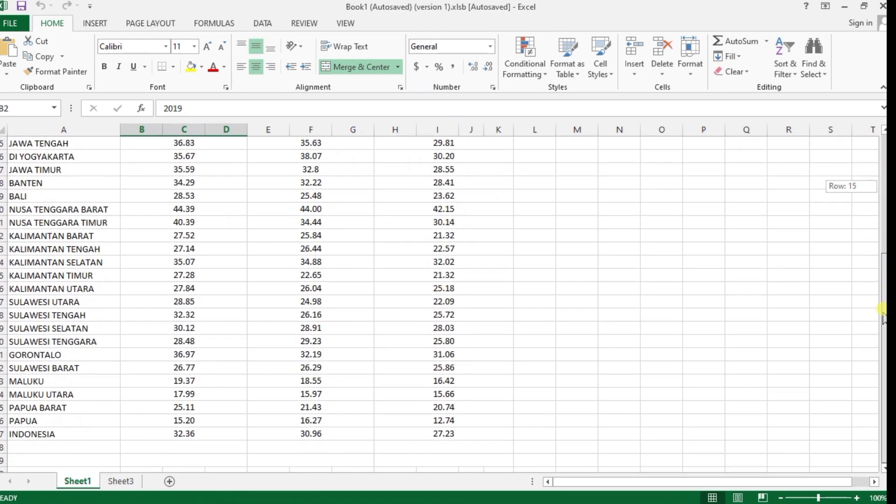
left_click(452, 433)
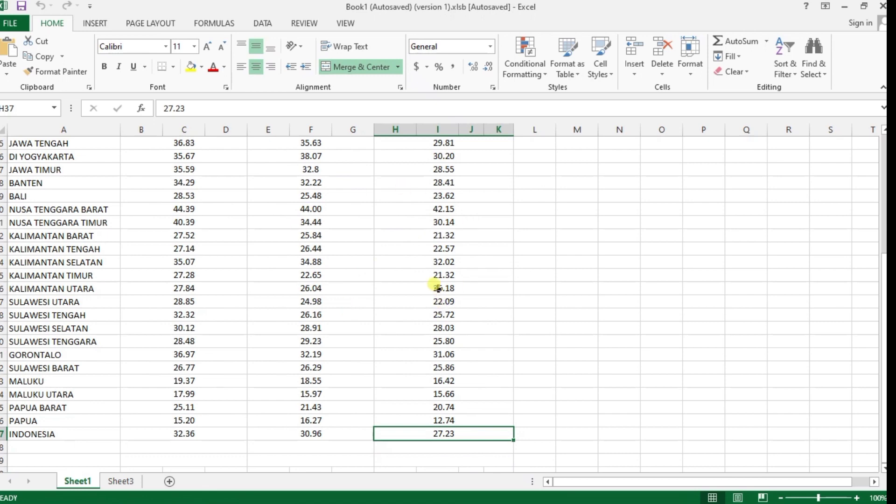
- Switch to SPSS in a maximized window and define three variables named X1, X2 and Y
mouse_move(158, 500)
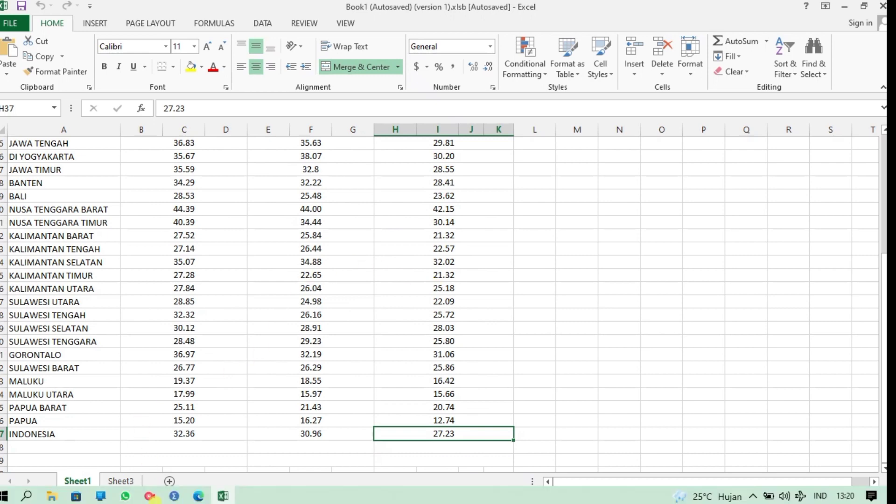
left_click(174, 496)
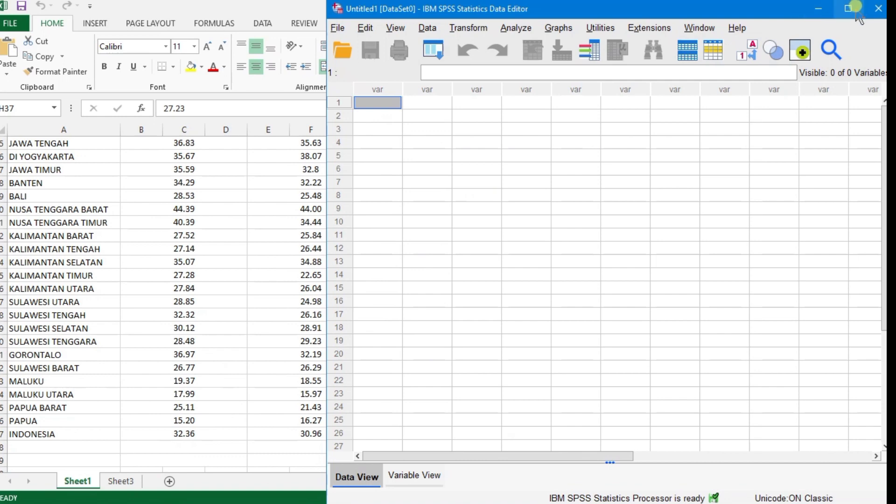
left_click(853, 8)
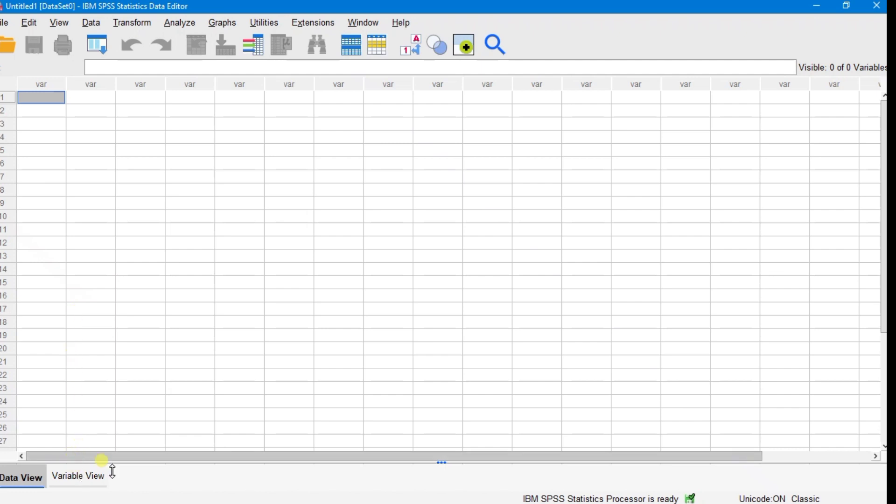
left_click(87, 480)
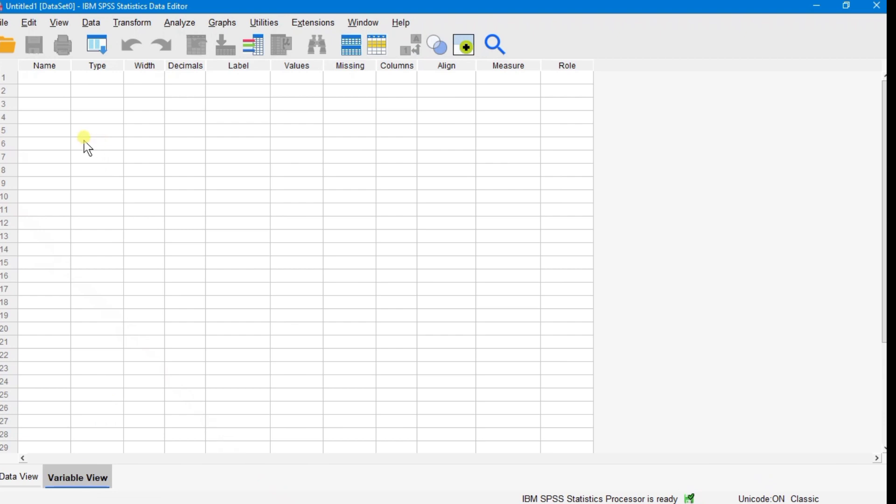
left_click(38, 80)
type("X1")
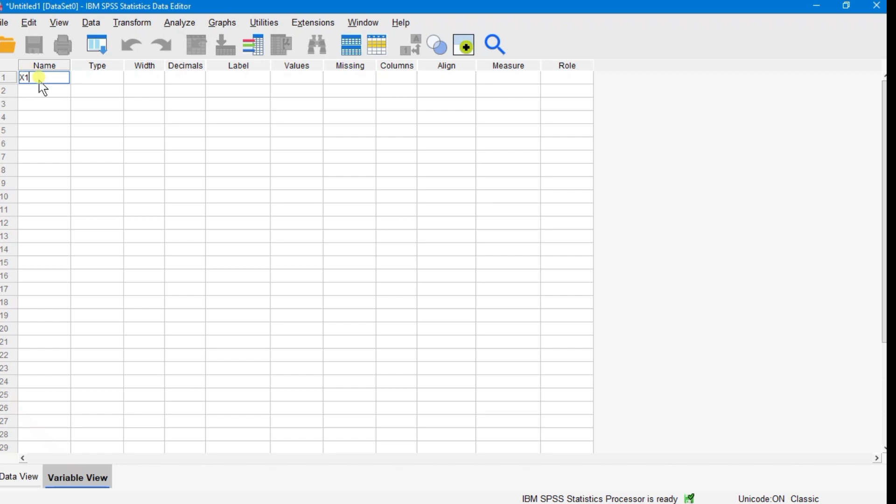
left_click(43, 88)
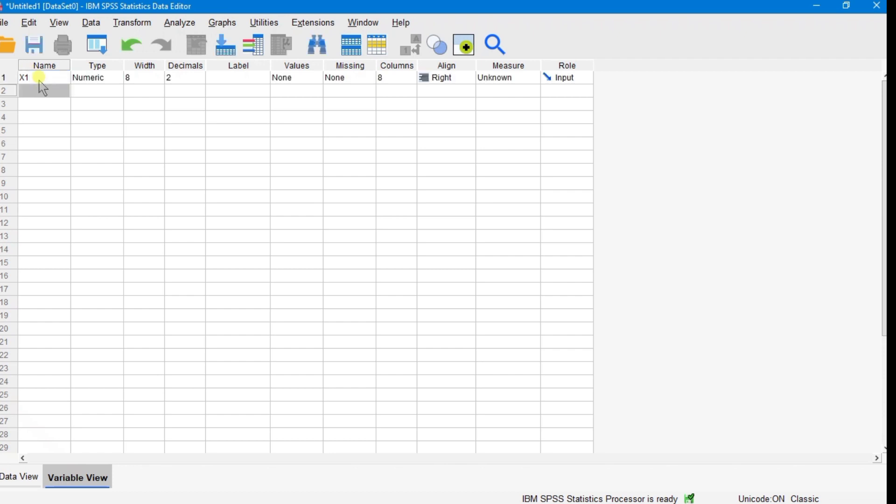
type("X")
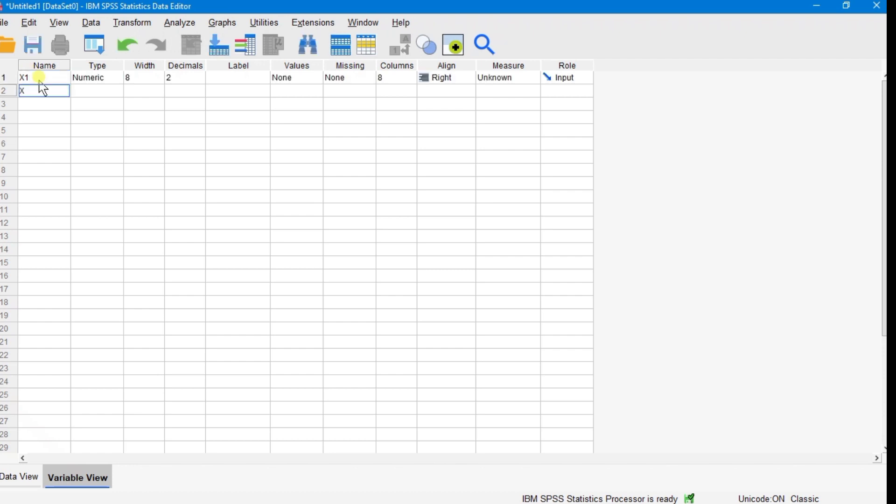
type("2")
key("Return")
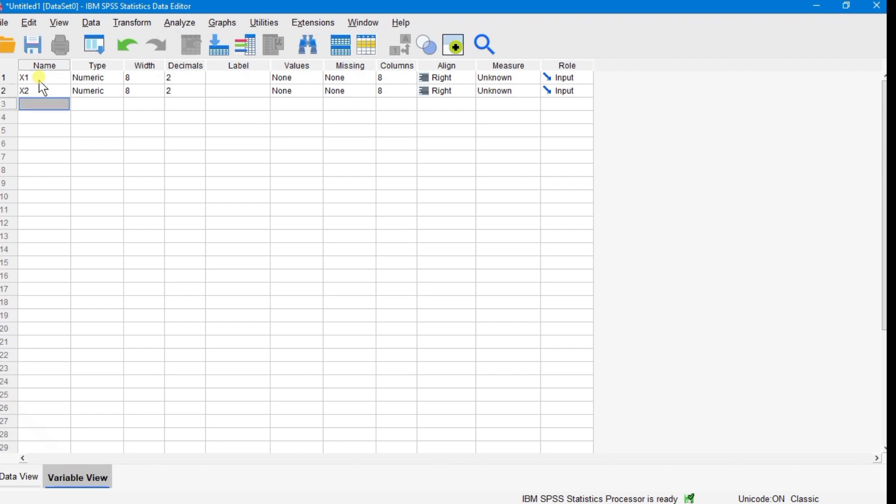
type("Y")
key("Return")
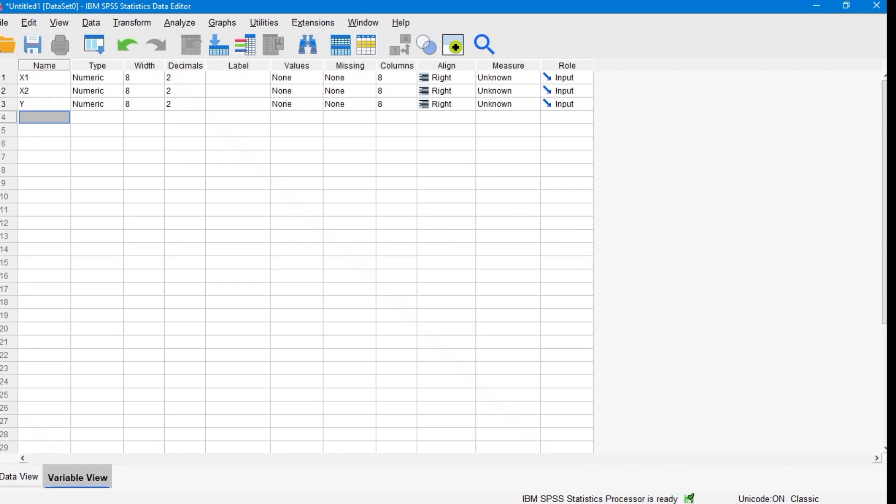
- Label variable X1 as TAHUN 2019, X2 as TAHUN 2020 and Y as TAHUN 2021
left_click(241, 76)
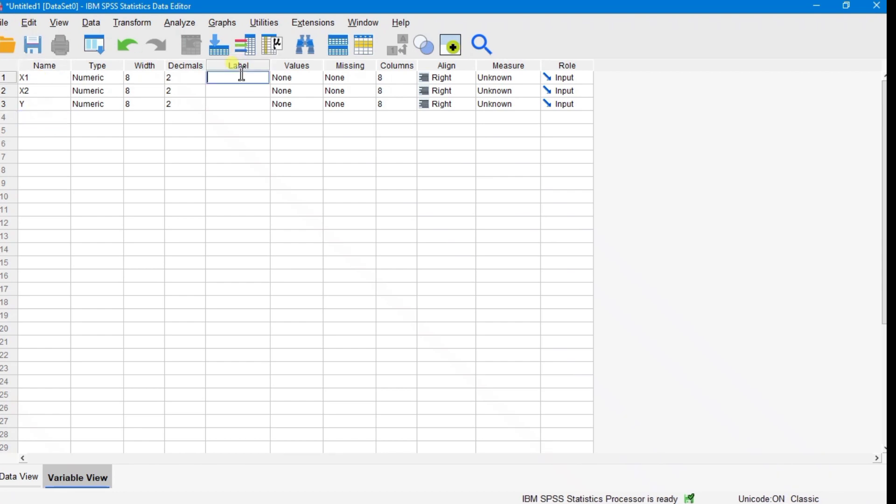
type("TAHUN 2019")
key("Return")
type("T")
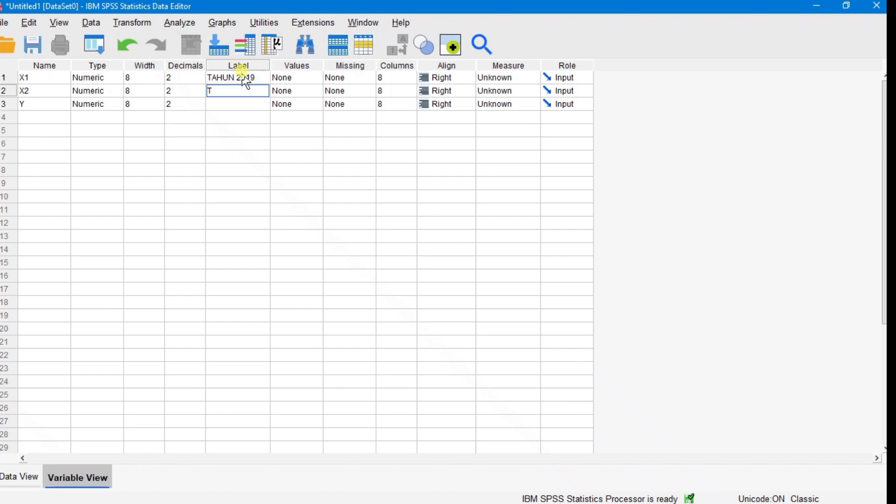
type("AHUN 2029")
key("BackSpace")
type("0")
key("Return")
type("T")
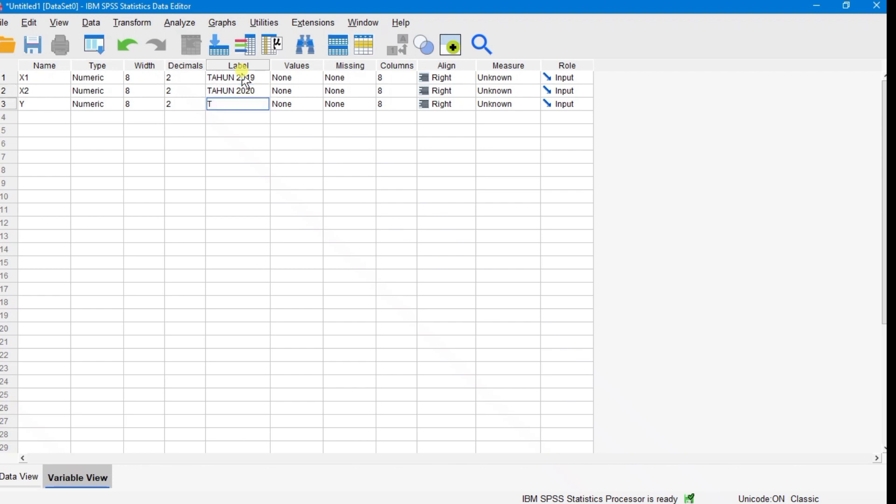
type("AHUN 2021")
key("Return")
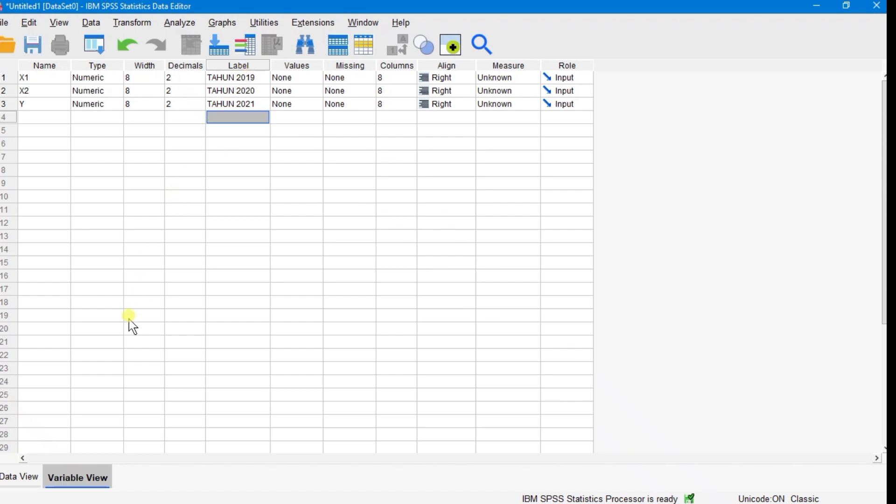
- Show the SPSS data grid, and copy the 2019 percentages from ACEH through INDONESIA in the Excel workbook
left_click(21, 476)
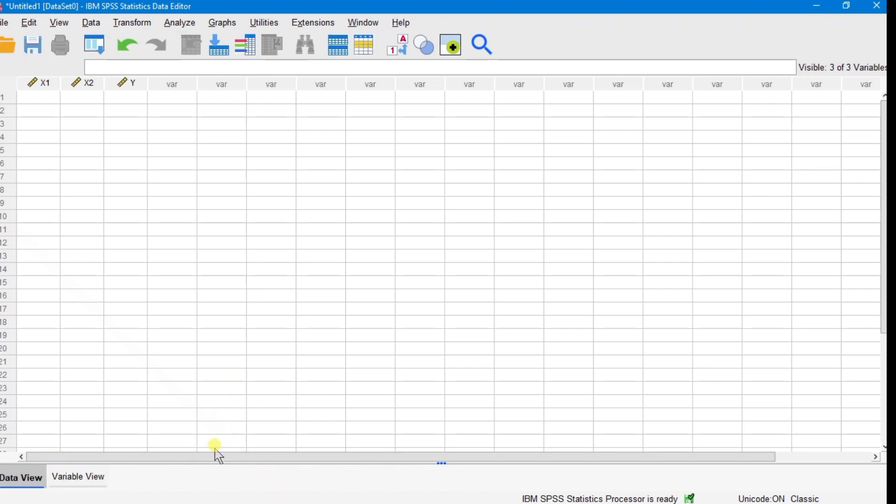
left_click(221, 495)
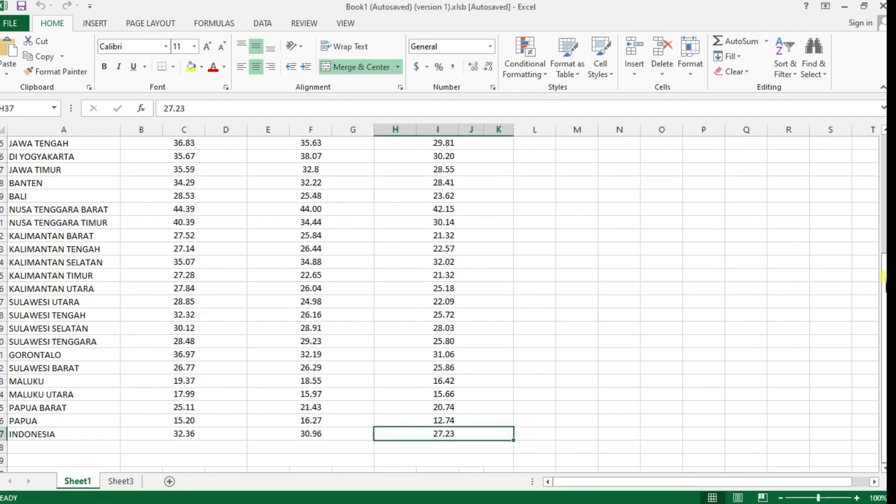
left_click_drag(883, 276, 883, 140)
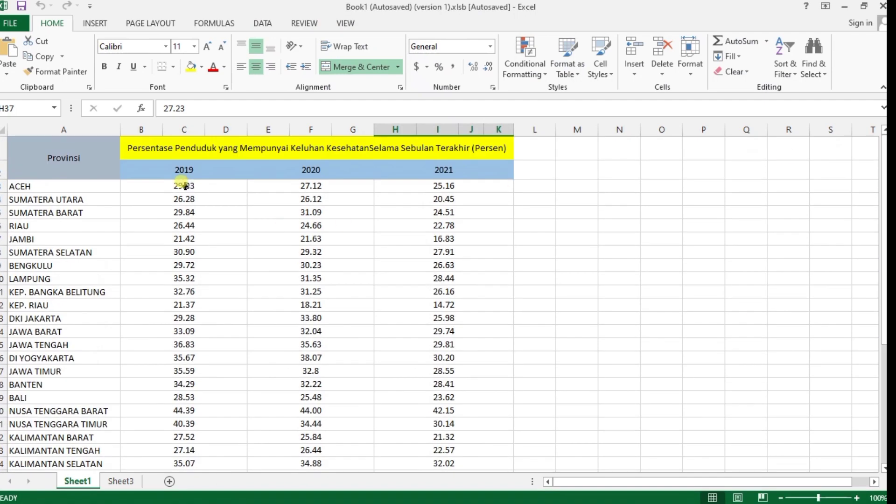
left_click_drag(185, 186, 206, 448)
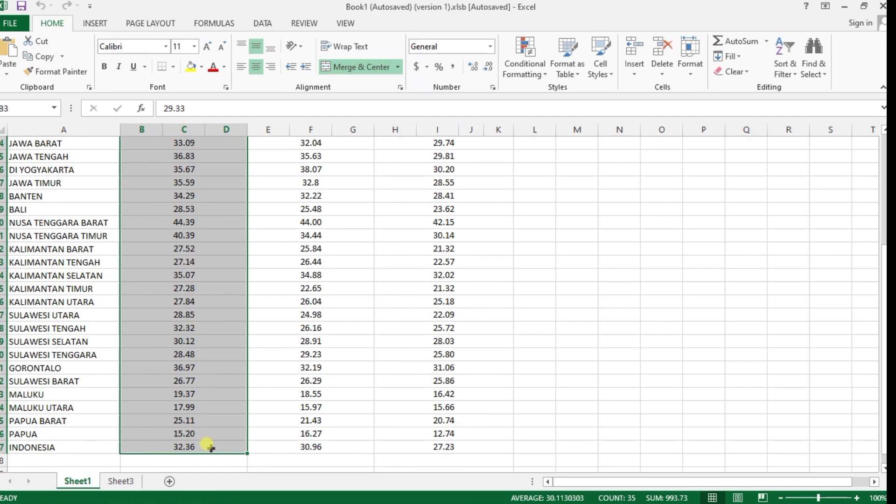
right_click(209, 447)
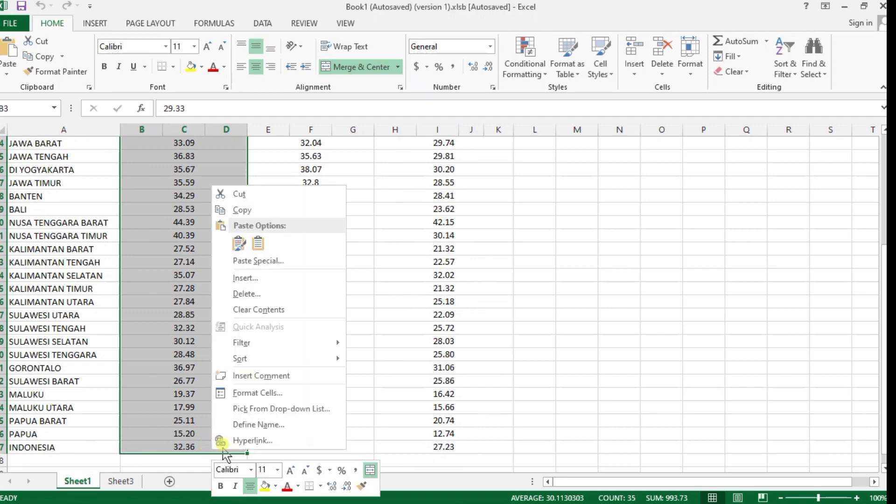
left_click(238, 209)
scroll(236, 206, "up", 5)
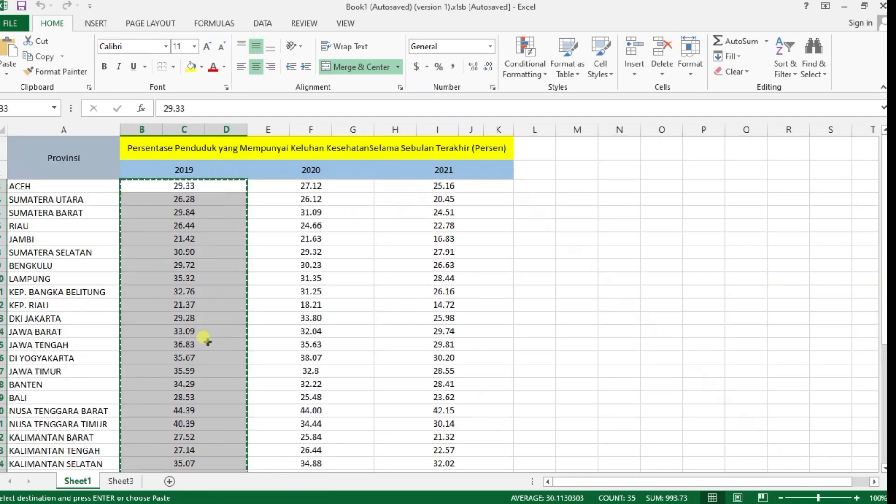
- Switch to SPSS and paste the copied 2019 percentages into variable X1, starting at the first case
left_click(176, 497)
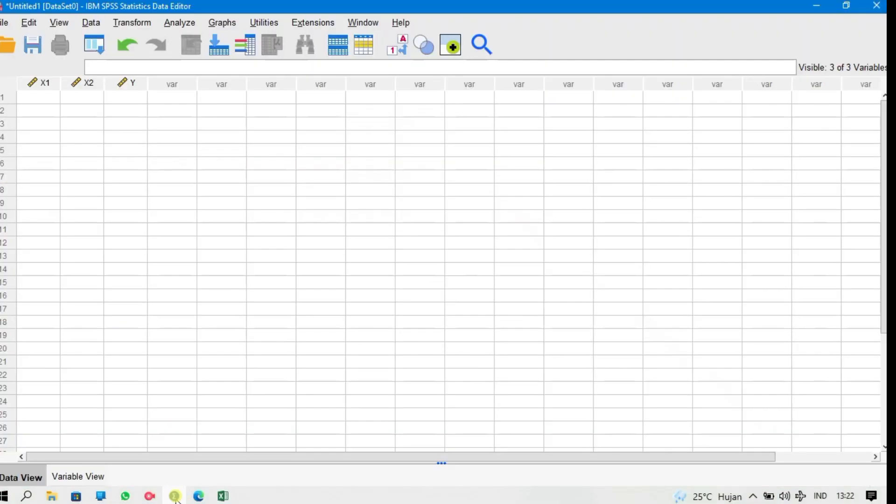
left_click(34, 96)
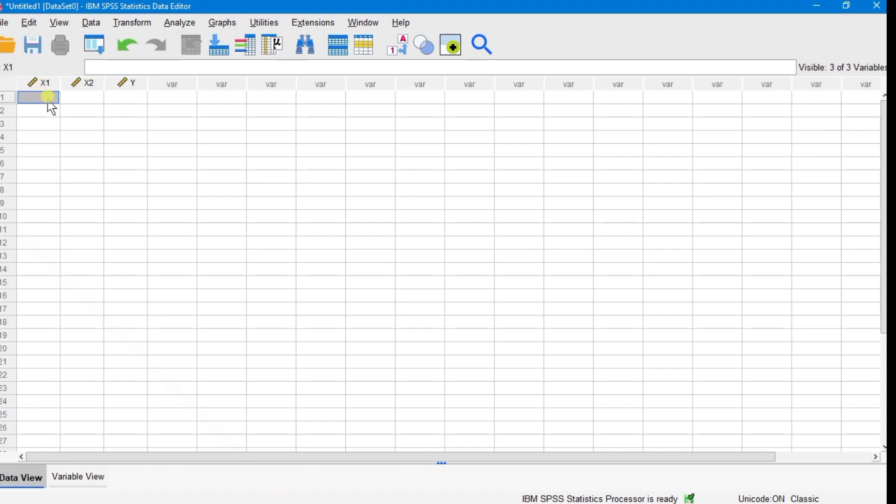
right_click(48, 103)
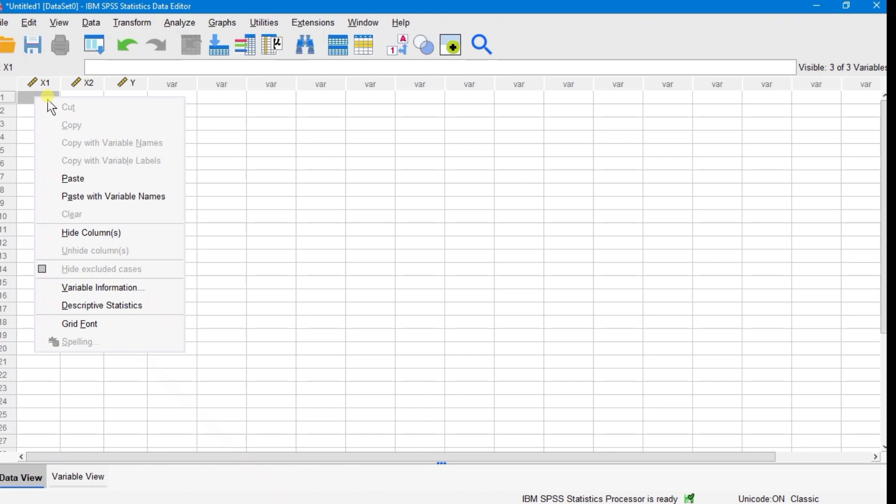
left_click(65, 181)
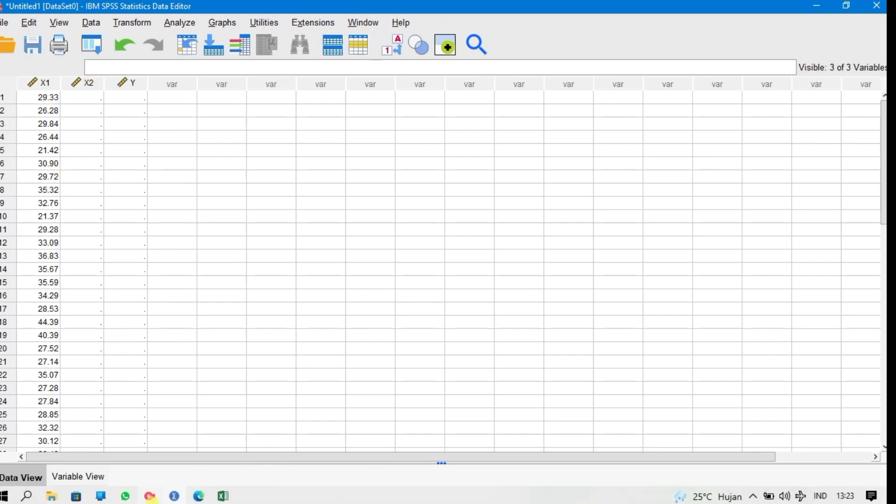
- Switch to Excel and copy the 2020 percentages from ACEH through INDONESIA
left_click(222, 496)
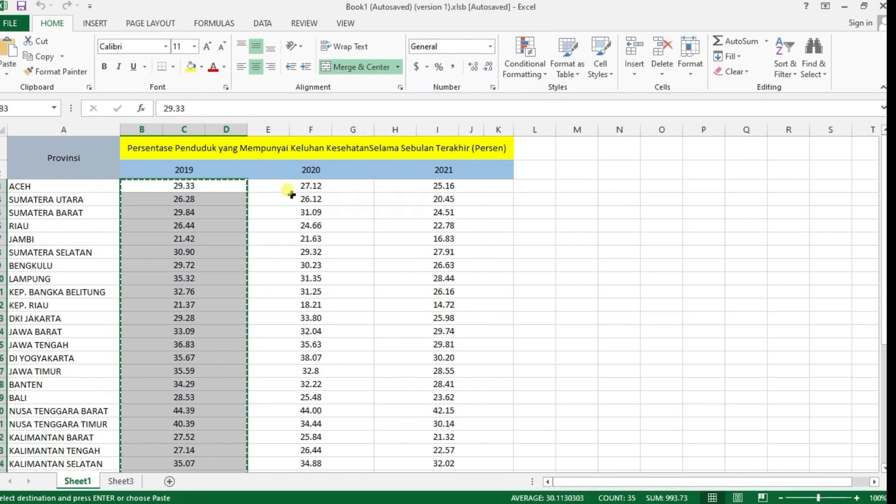
left_click_drag(286, 185, 329, 443)
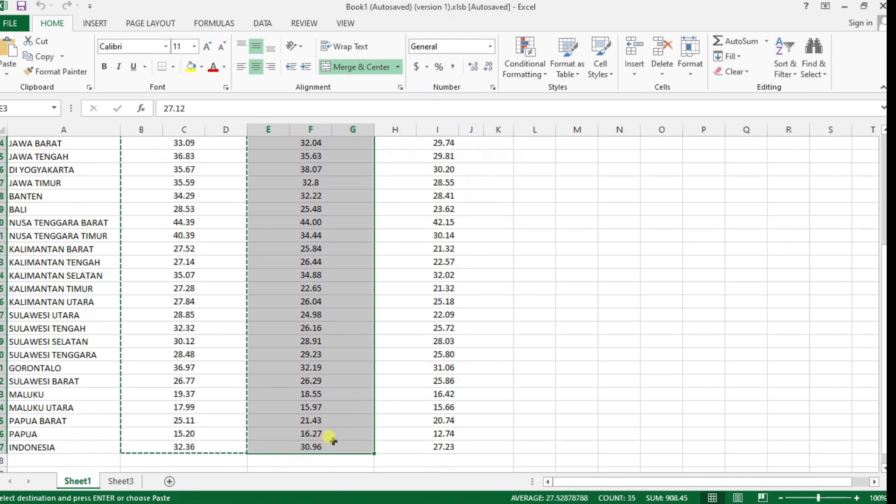
right_click(330, 438)
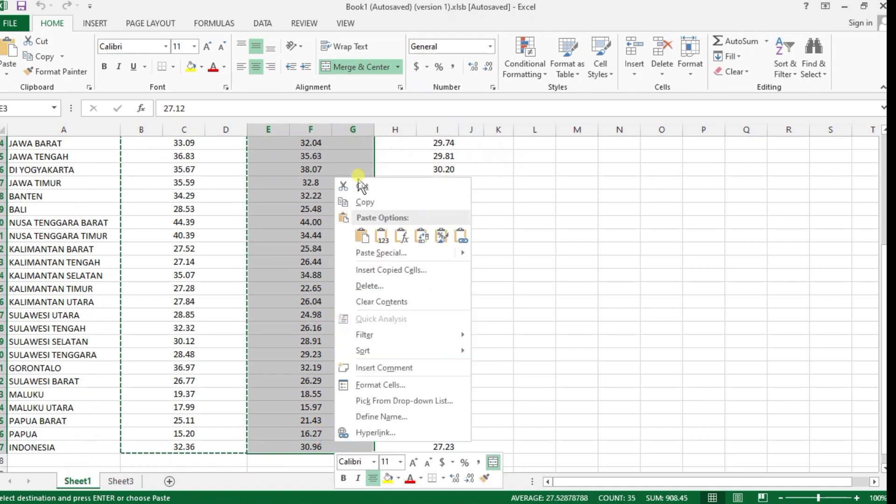
left_click(357, 202)
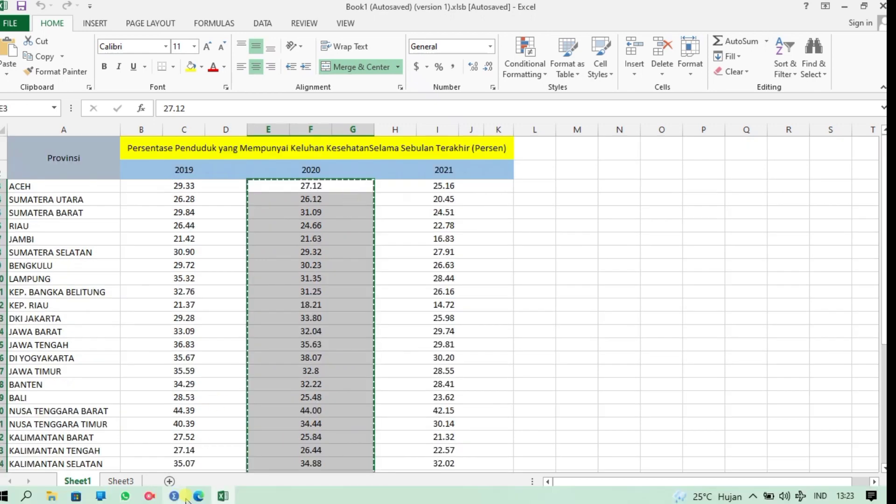
- Switch to SPSS and paste the copied 2020 percentages into variable X2, starting at the first case
left_click(175, 498)
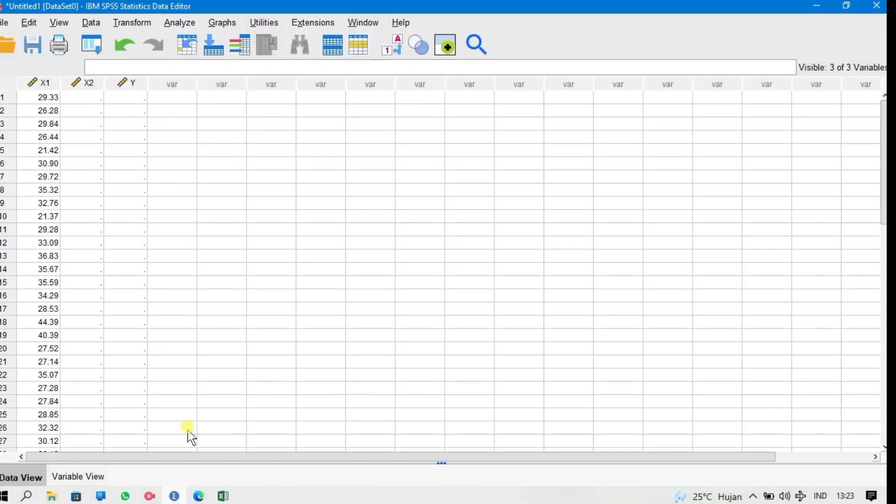
left_click(86, 97)
right_click(89, 99)
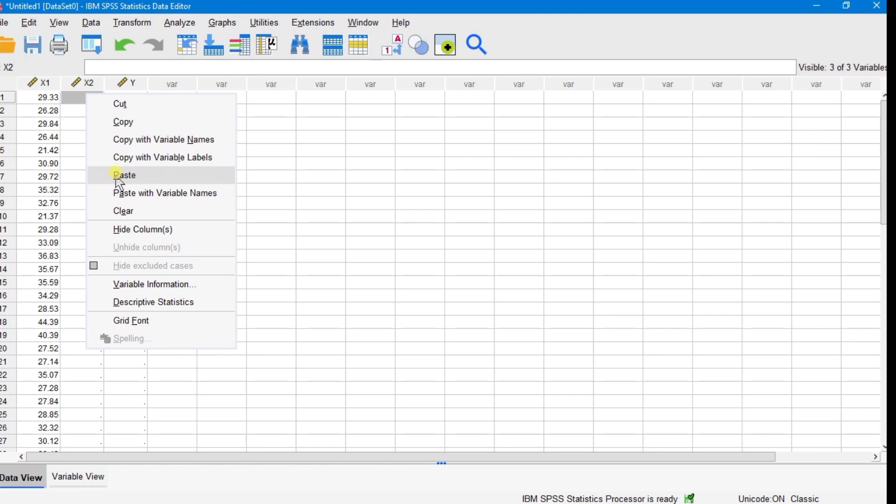
left_click(122, 175)
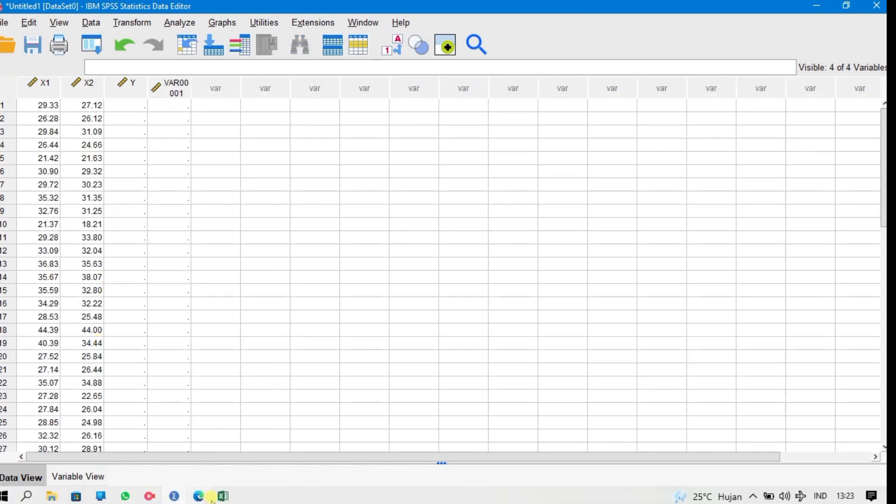
- Switch to Excel and copy the 2021 percentages from ACEH through INDONESIA
left_click(221, 496)
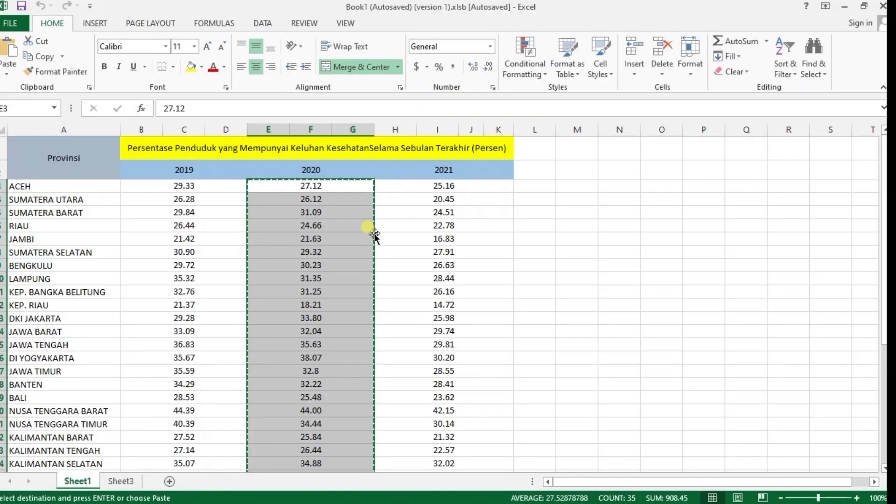
left_click_drag(406, 185, 441, 440)
right_click(440, 439)
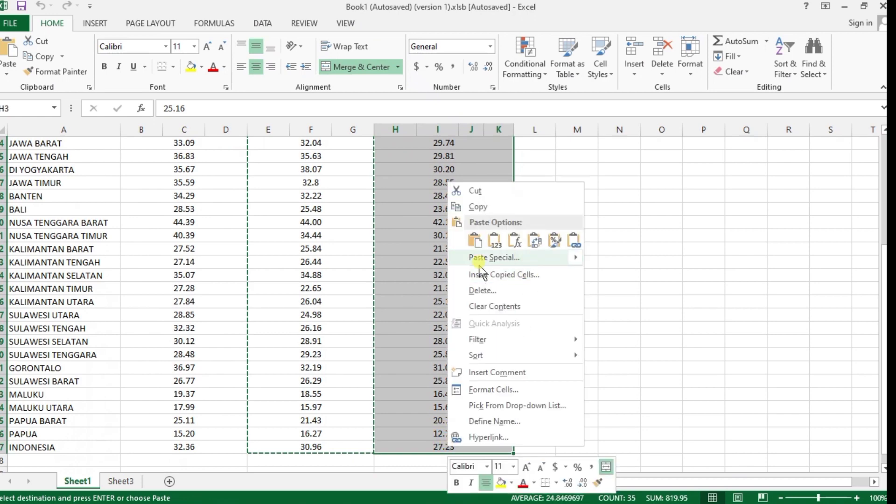
right_click(462, 212)
key("ctrl+c")
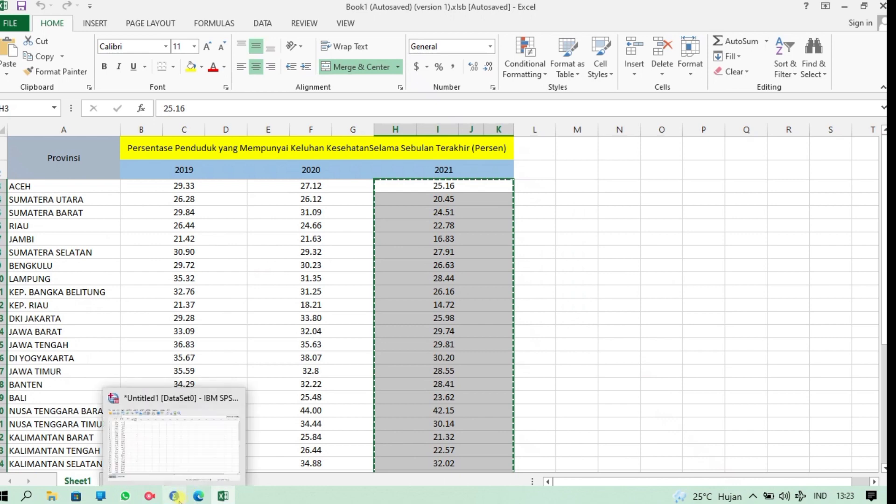
- Switch to SPSS and paste the copied 2021 percentages into variable Y, starting at the first case
left_click(205, 486)
left_click(123, 88)
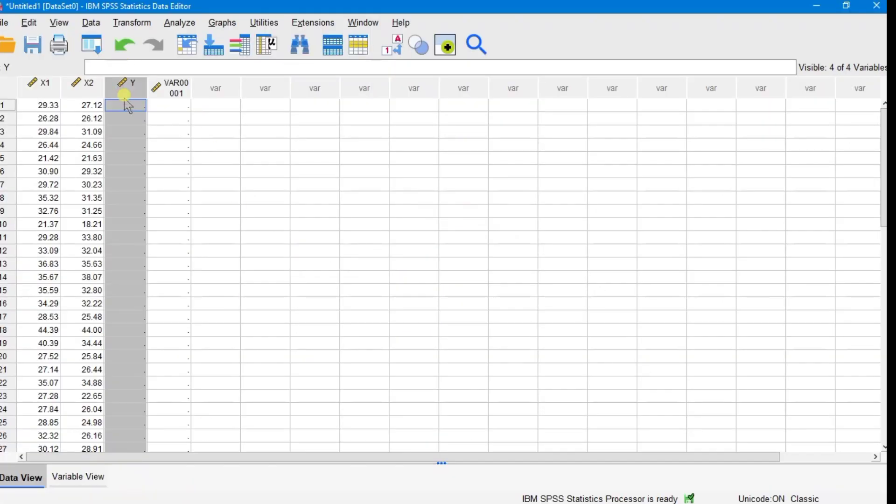
right_click(124, 95)
left_click(116, 104)
right_click(117, 104)
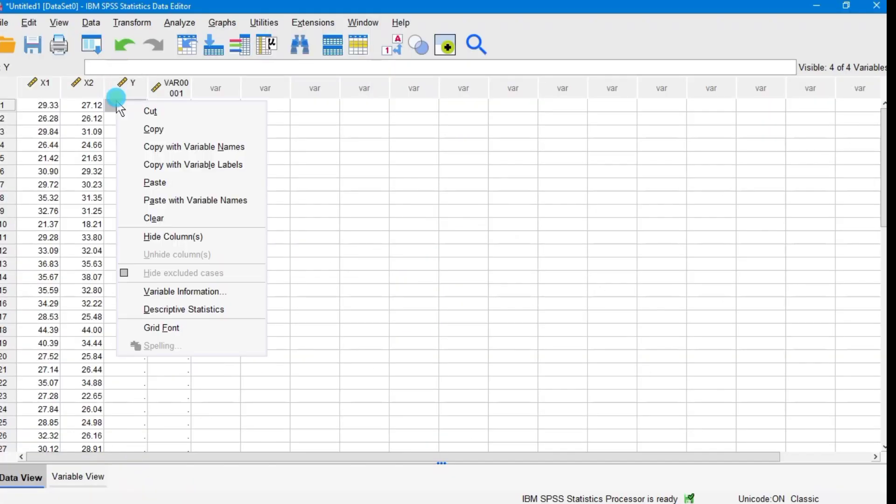
left_click(155, 183)
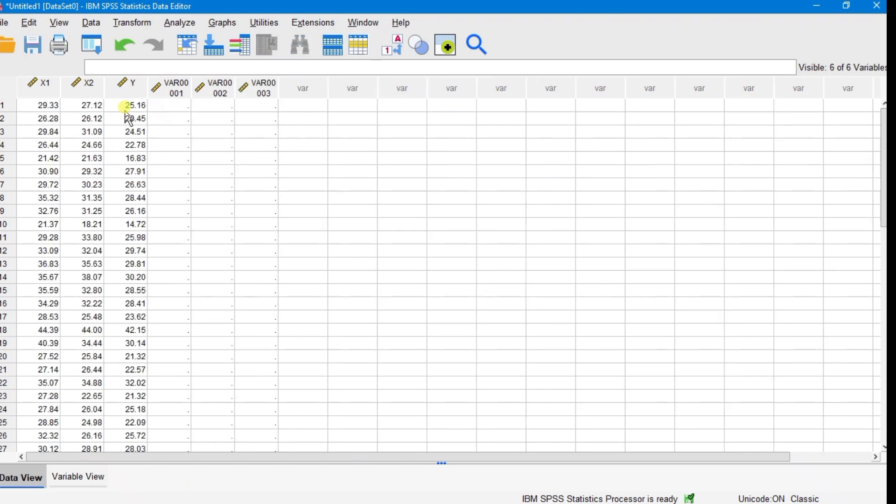
- Check the pasted X1, X2 and Y values down to the last case and return to the first case
left_click(144, 127)
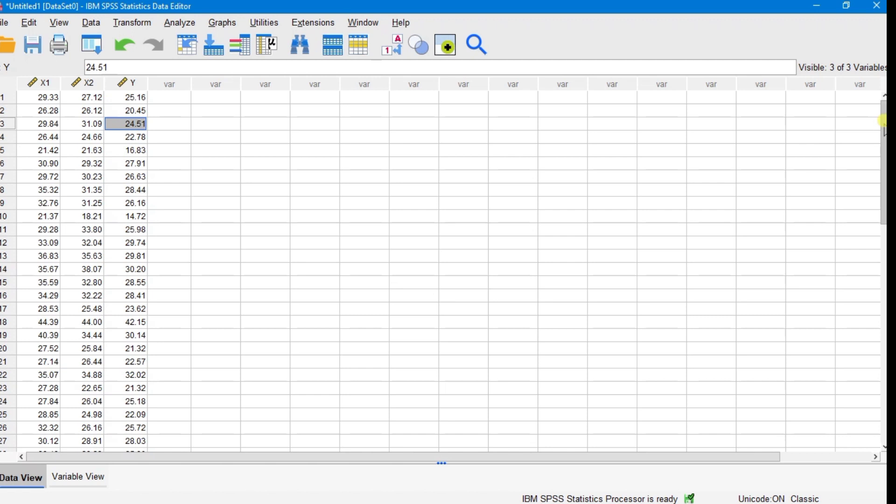
left_click_drag(882, 116, 883, 192)
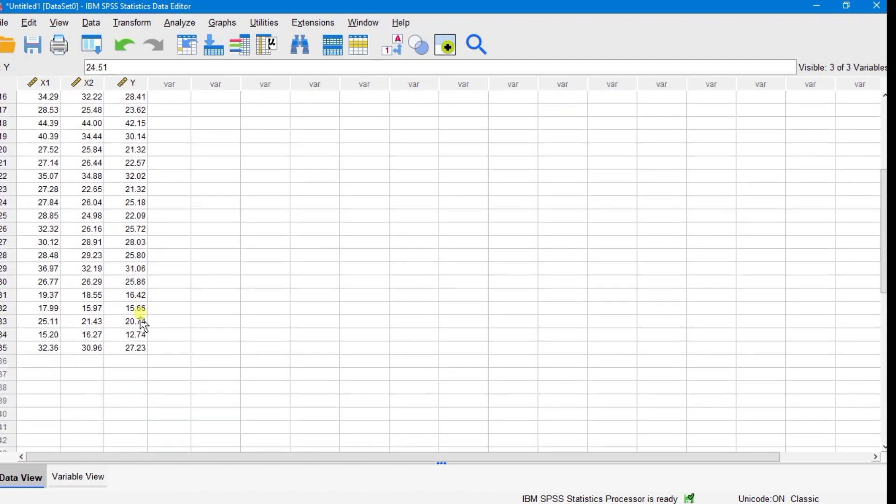
left_click(125, 335)
left_click(91, 348)
left_click(124, 348)
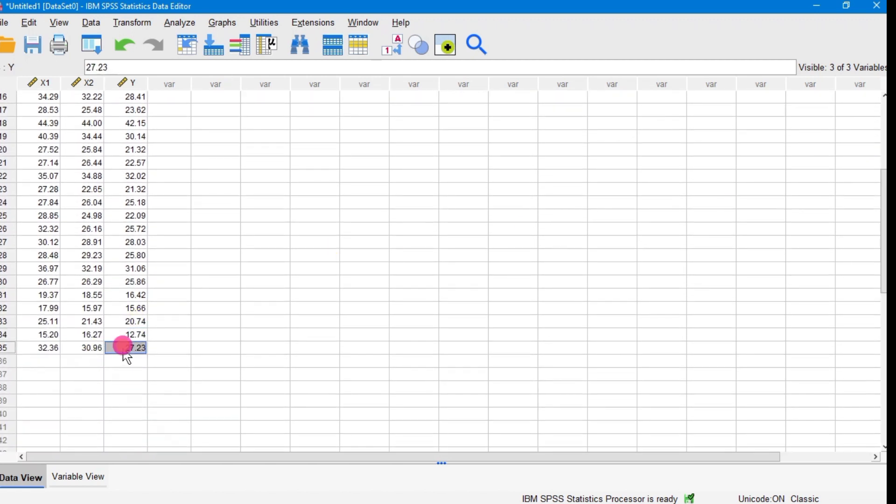
left_click(41, 347)
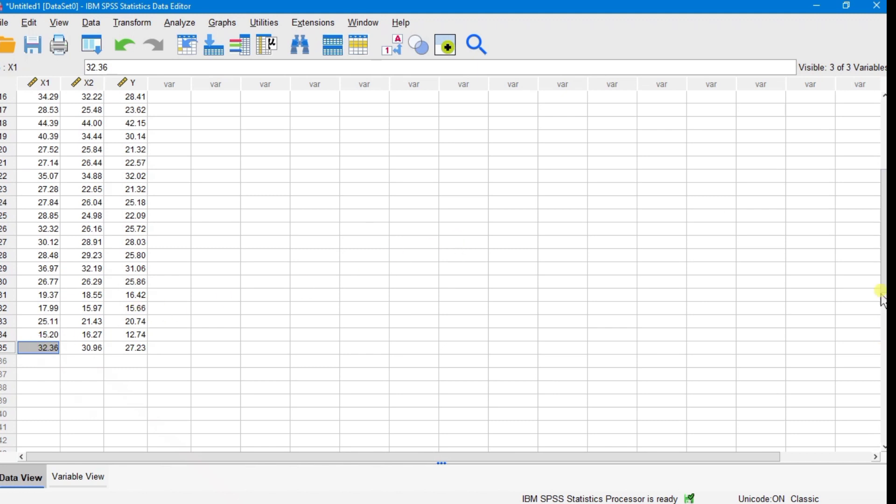
left_click_drag(882, 285, 883, 125)
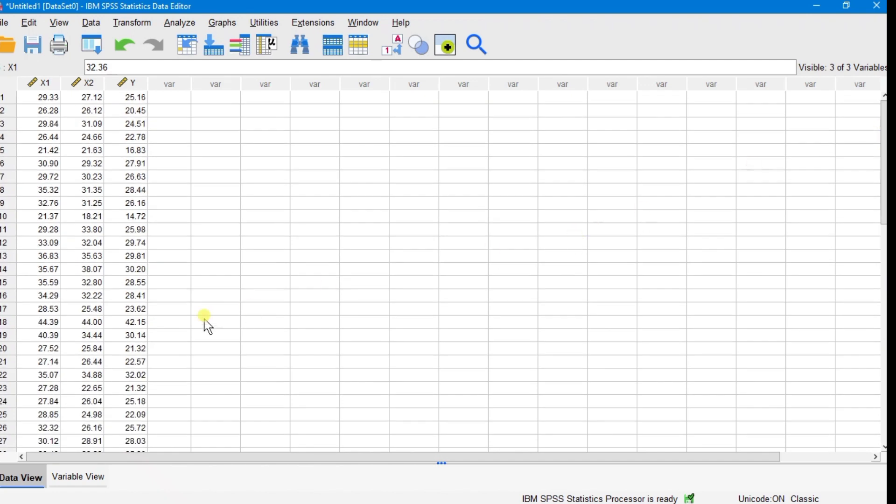
- Set up a Linear Regression with TAHUN 2019 [X1] and TAHUN 2020 [X2] as independents and TAHUN 2021 [Y] as dependent
left_click(180, 25)
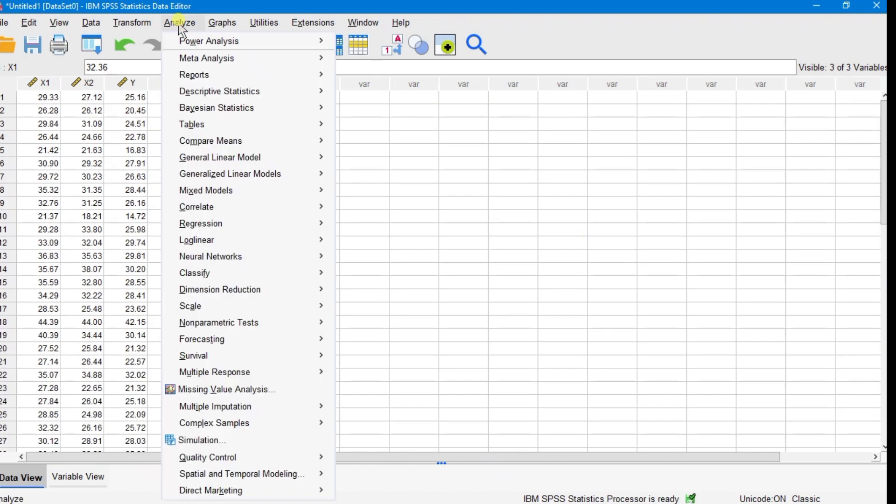
mouse_move(228, 224)
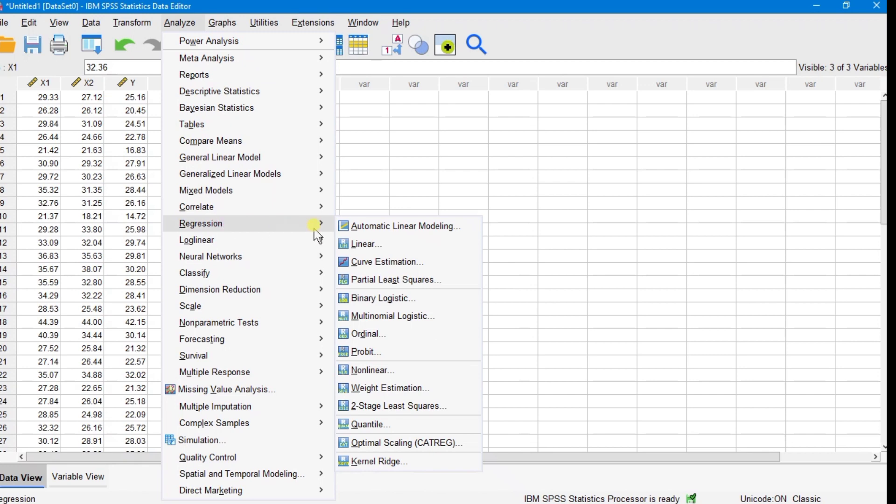
left_click(355, 245)
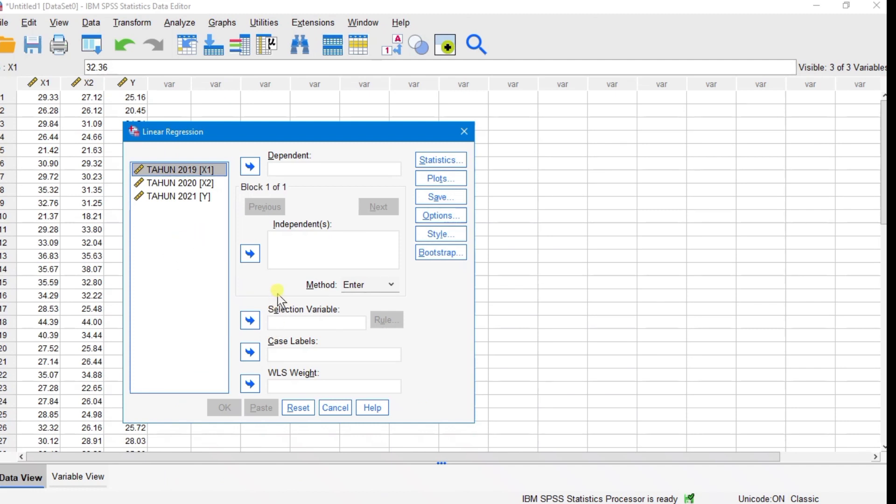
left_click(182, 171)
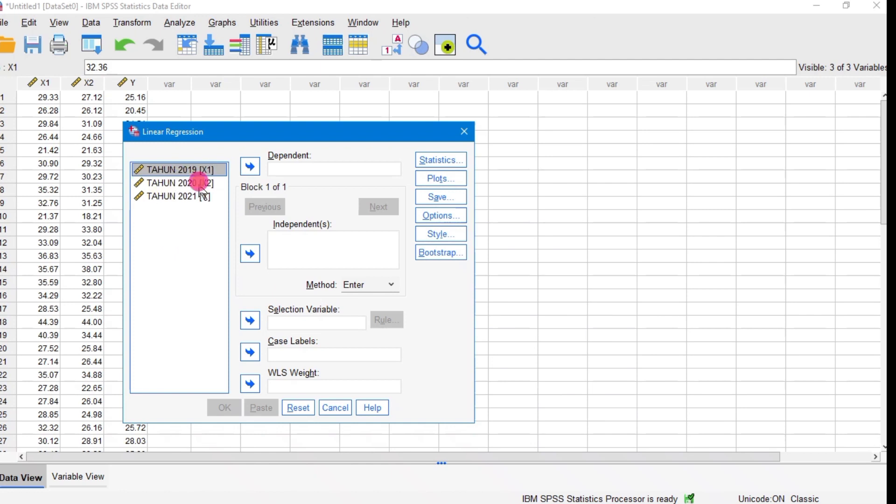
left_click(199, 183, "ctrl")
left_click(250, 254)
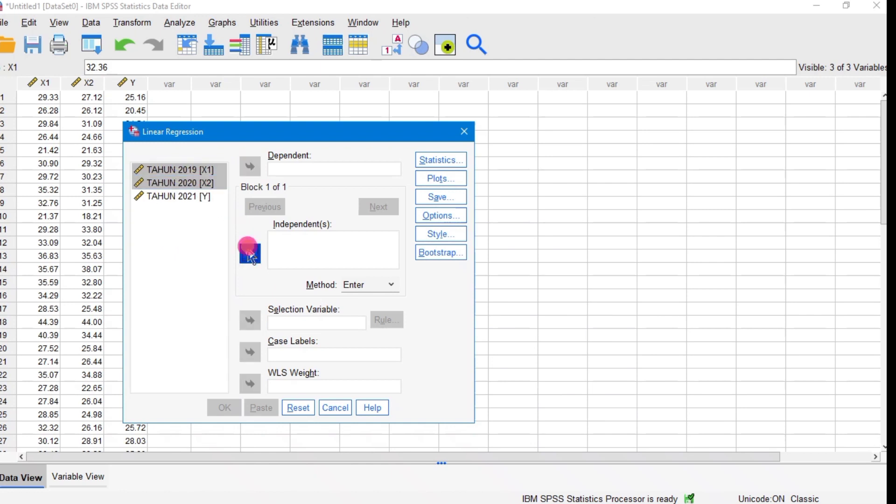
left_click(206, 197)
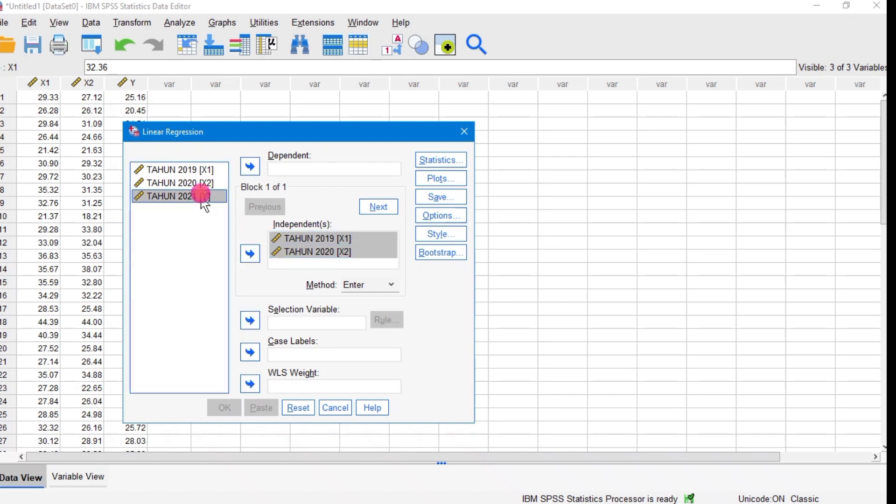
left_click(249, 166)
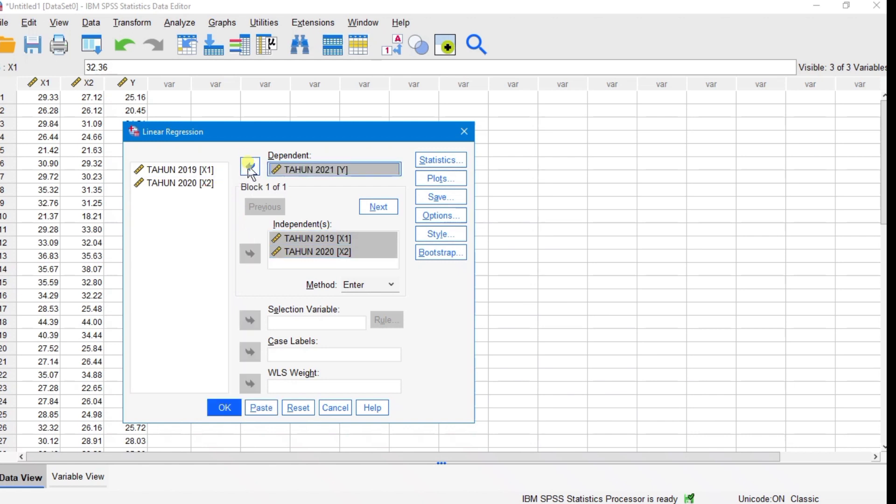
- Enable the Durbin-Watson residual statistic and run the regression
left_click(422, 161)
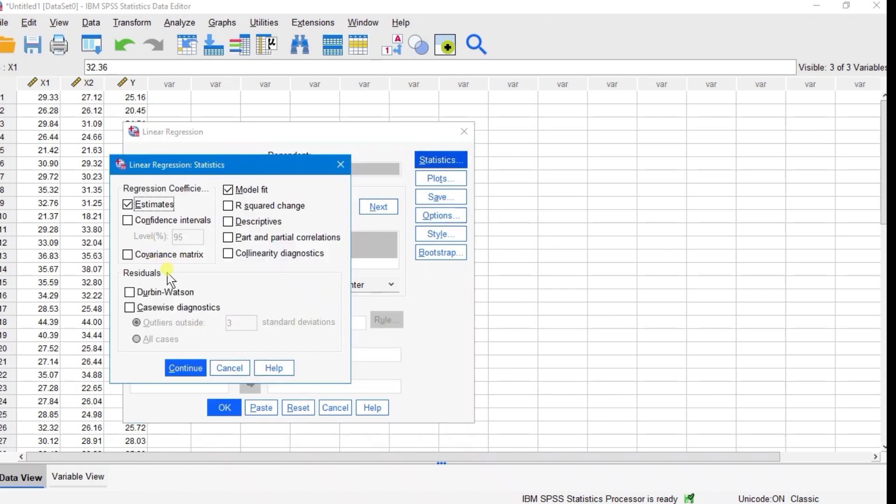
left_click(130, 292)
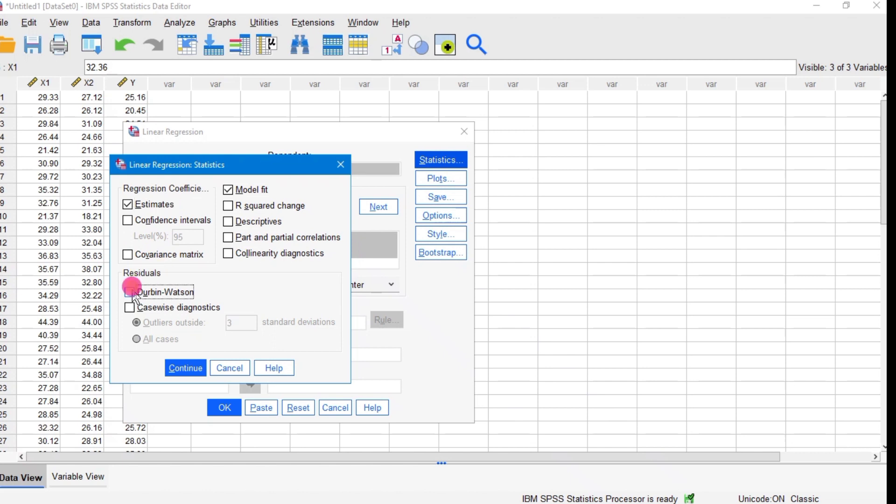
left_click(185, 368)
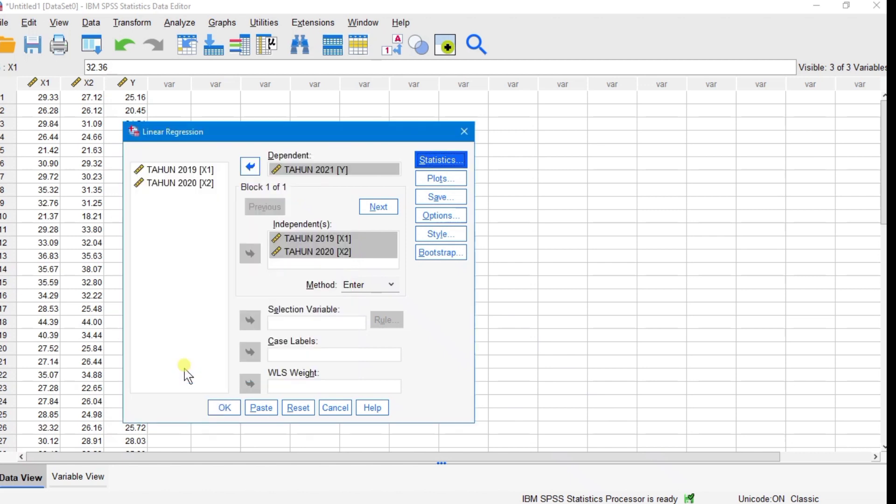
left_click(225, 408)
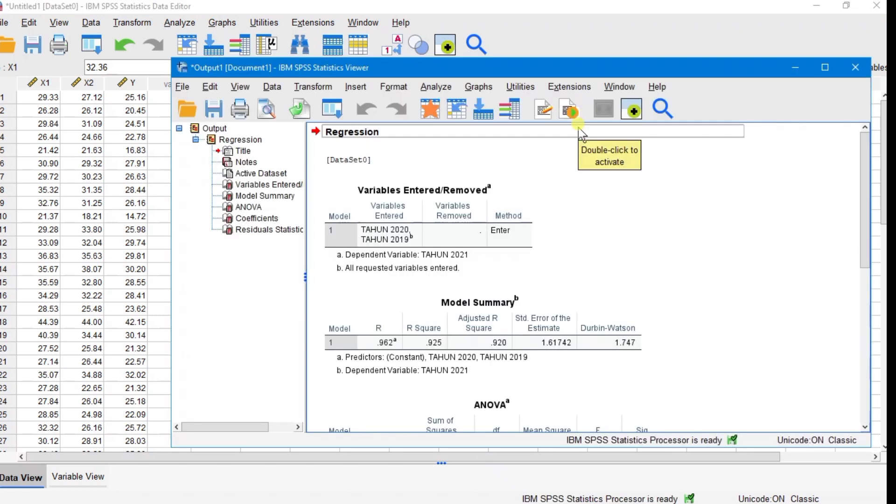
- Review the Model Summary, including its Durbin-Watson statistic, and the ANOVA table in the regression output
left_click(395, 186)
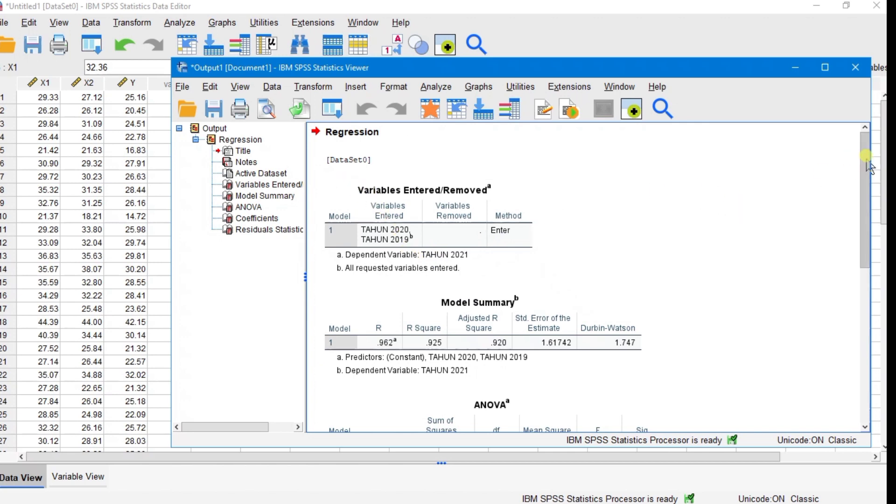
left_click_drag(869, 149, 840, 172)
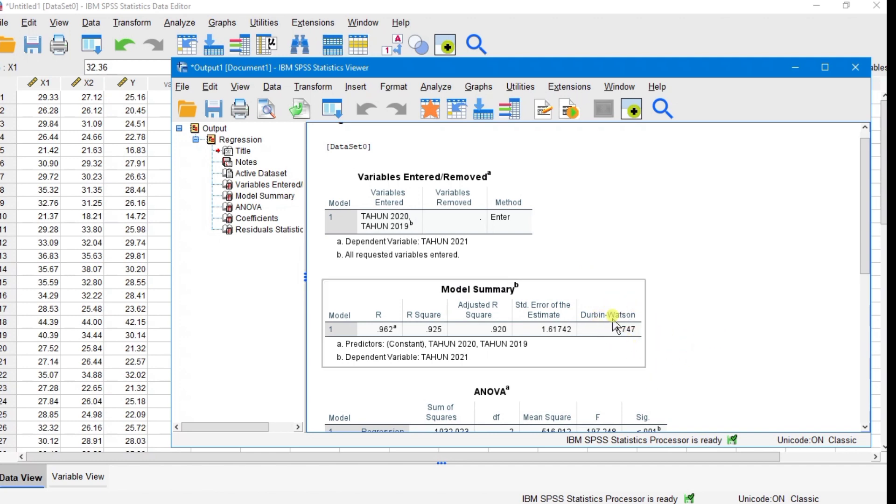
left_click_drag(864, 196, 864, 254)
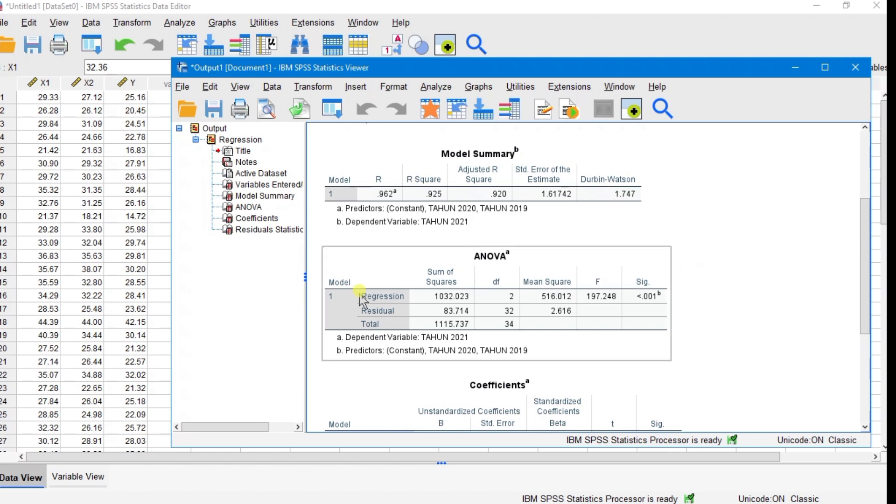
- Switch to the PDF in Edge, show the HASIL UJI AUTO KORELASI section, and narrow the SPSS output window to fit beside it
mouse_move(154, 499)
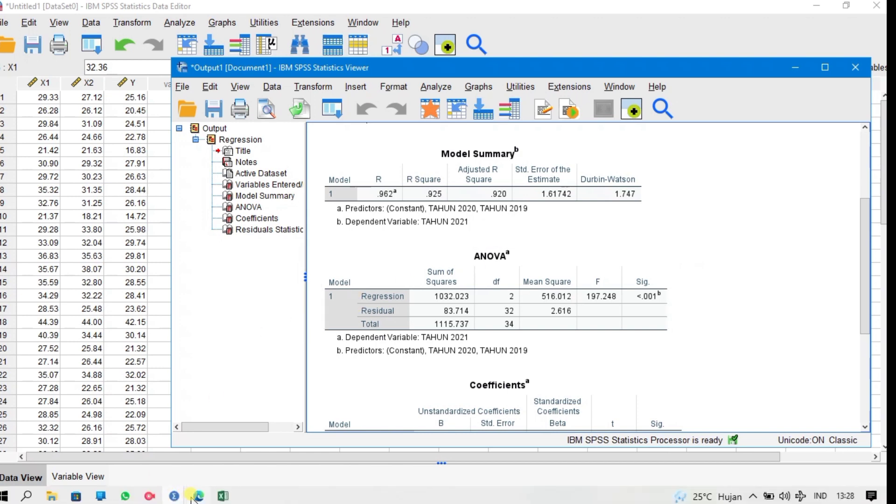
left_click(200, 429)
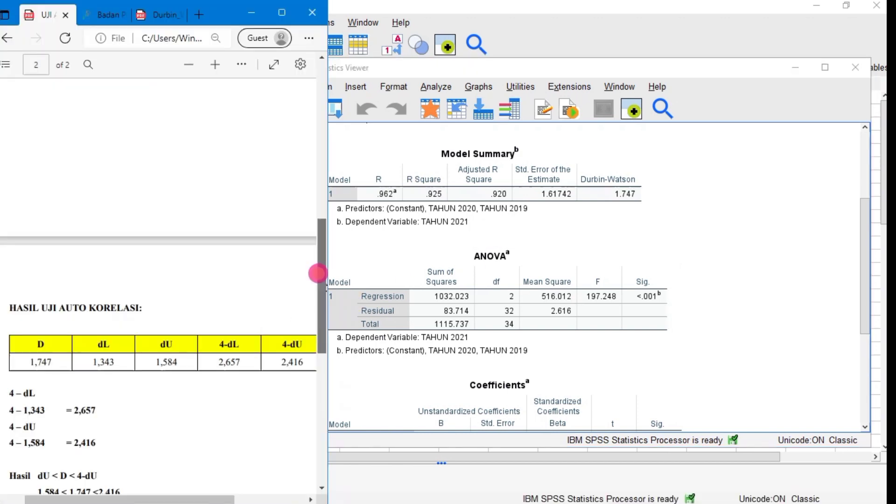
left_click_drag(317, 273, 321, 313)
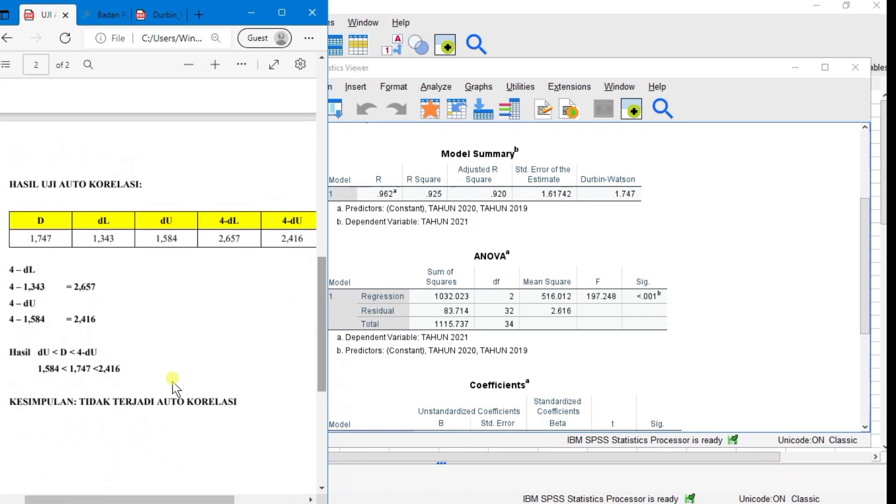
left_click(188, 65)
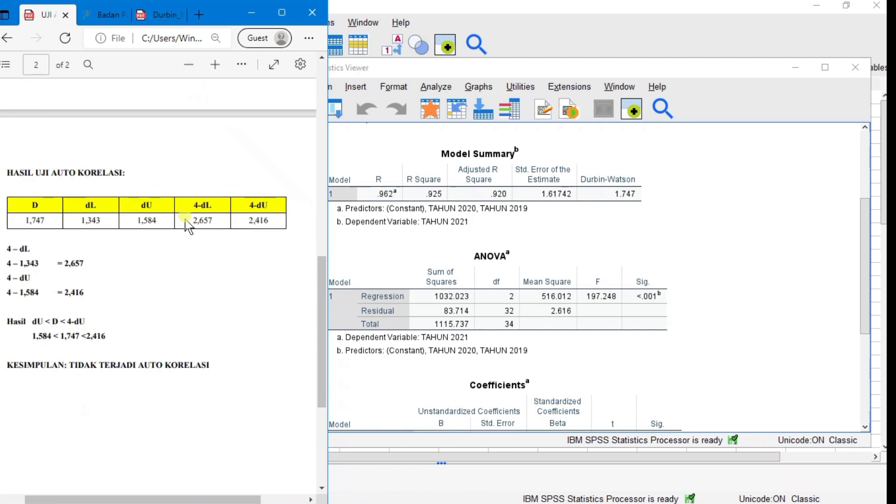
left_click(396, 140)
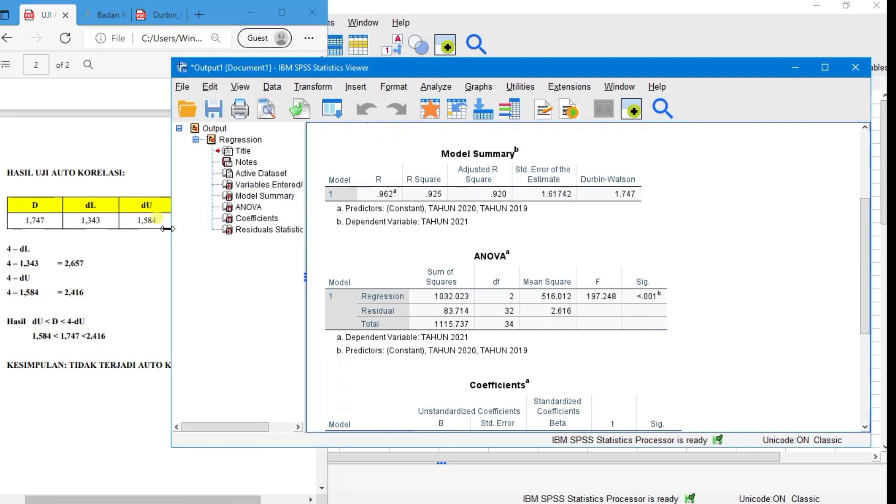
left_click_drag(166, 228, 339, 229)
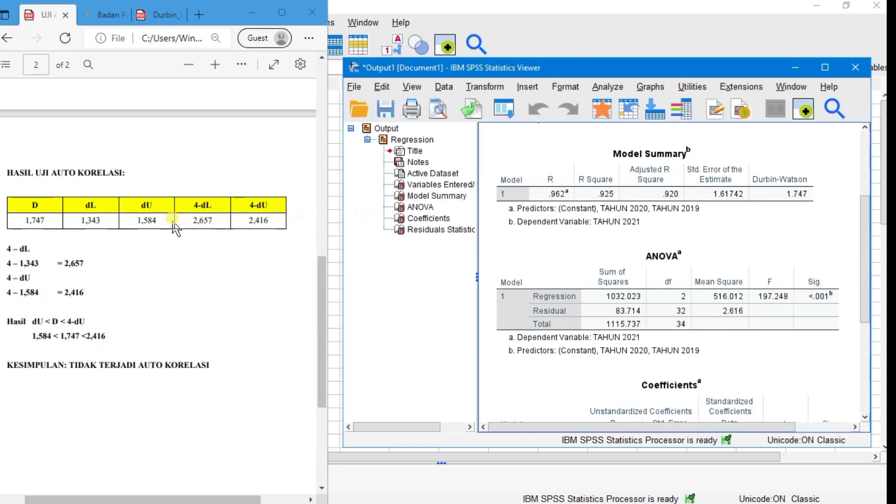
- Minimize the Edge window and return to the SPSS regression output
mouse_move(174, 499)
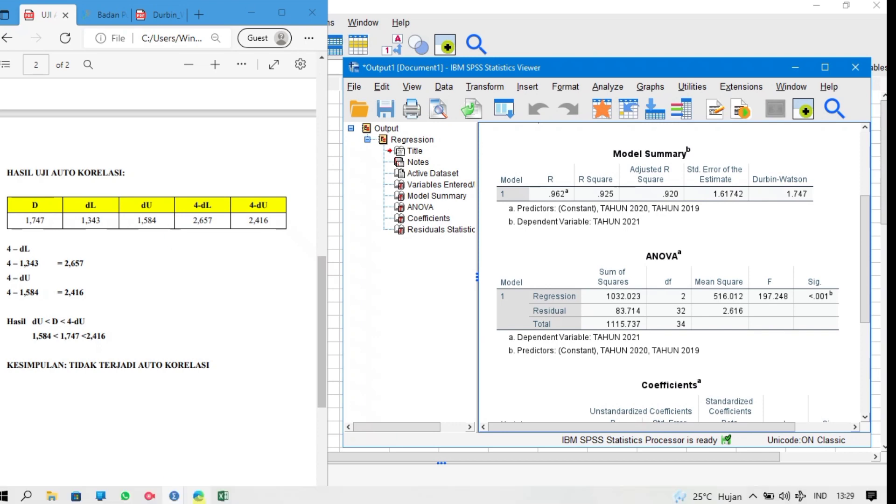
left_click(198, 495)
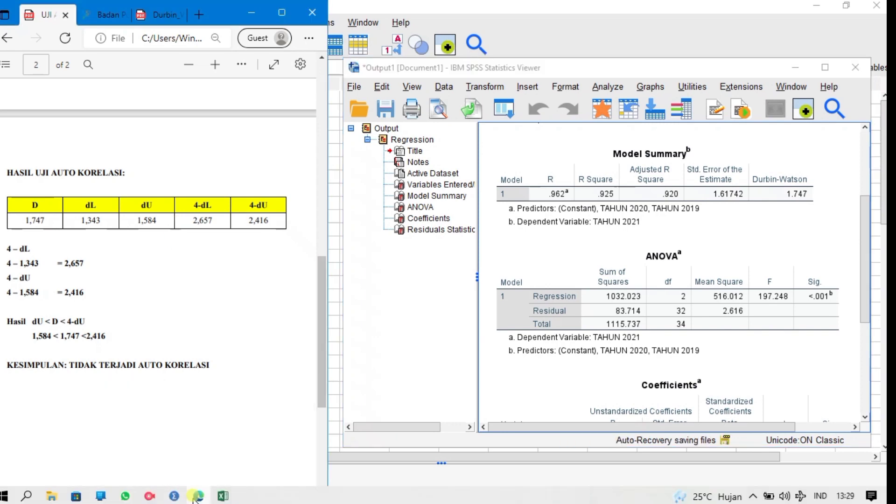
left_click(251, 12)
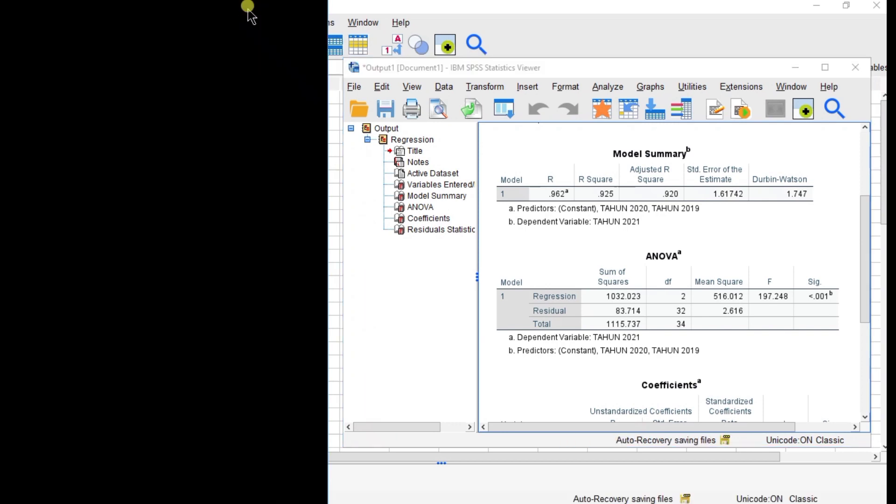
left_click(372, 265)
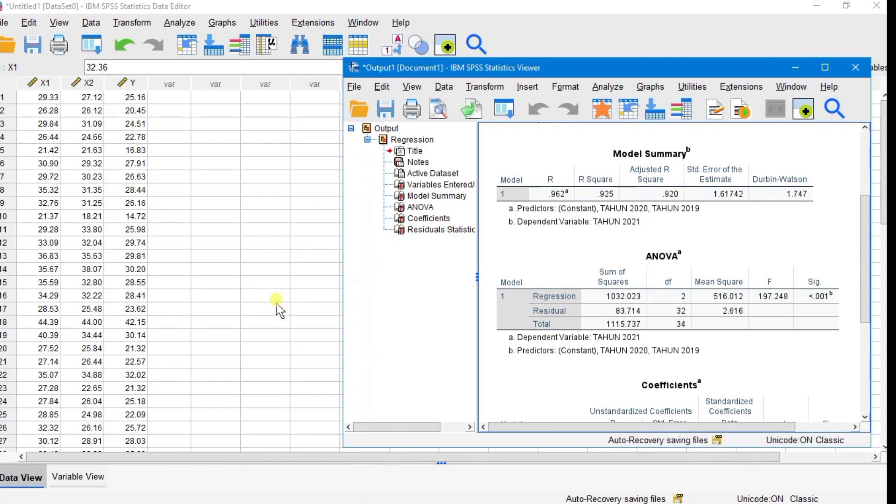
- Switch to Edge and display Table A-2 with the 5 percent dL and dU points in the Durbin-Watson PDF, enlarged for reading
left_click(198, 495)
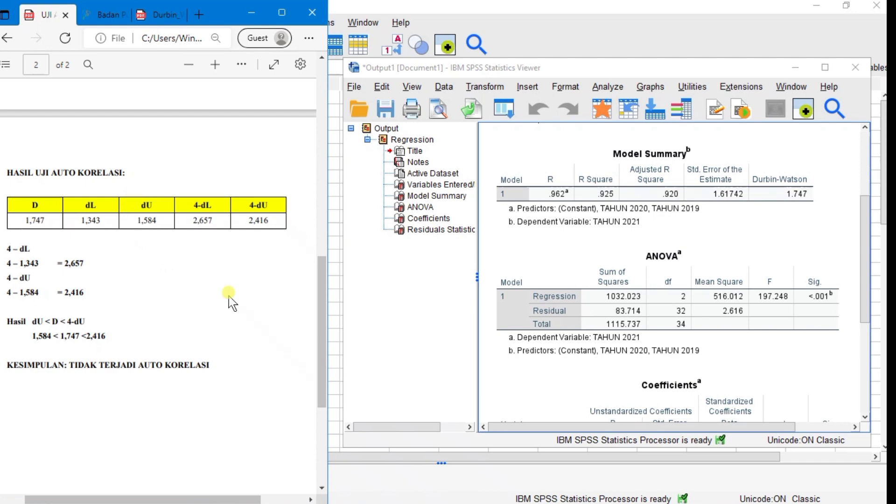
left_click(157, 14)
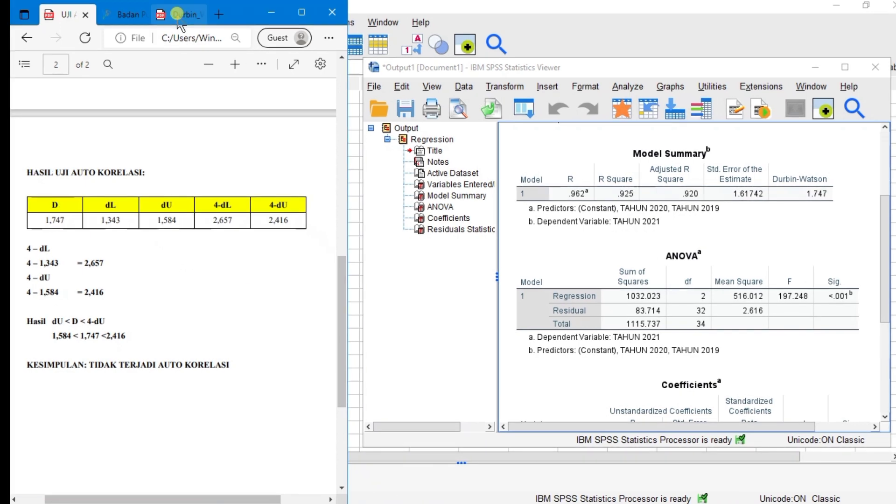
left_click(234, 65)
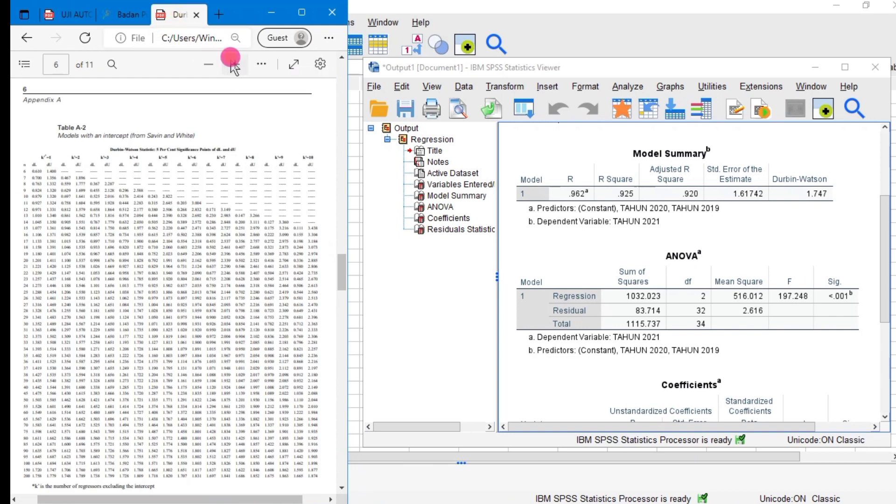
left_click(234, 65)
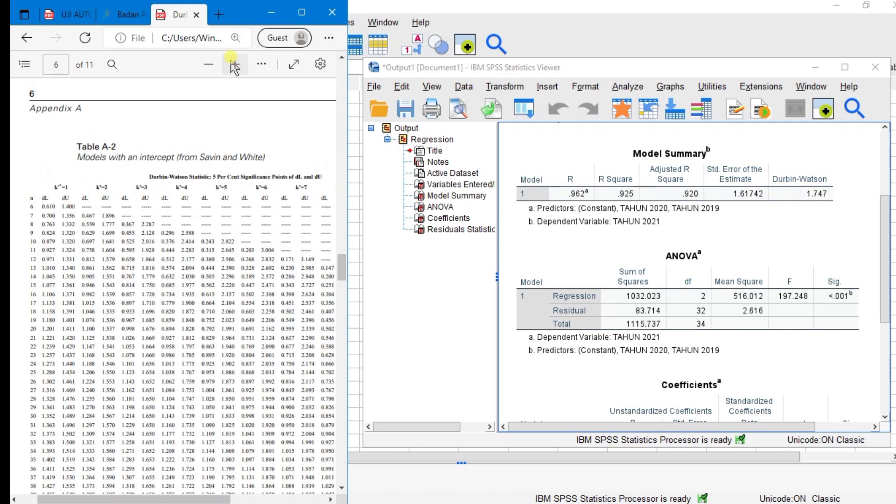
left_click(234, 65)
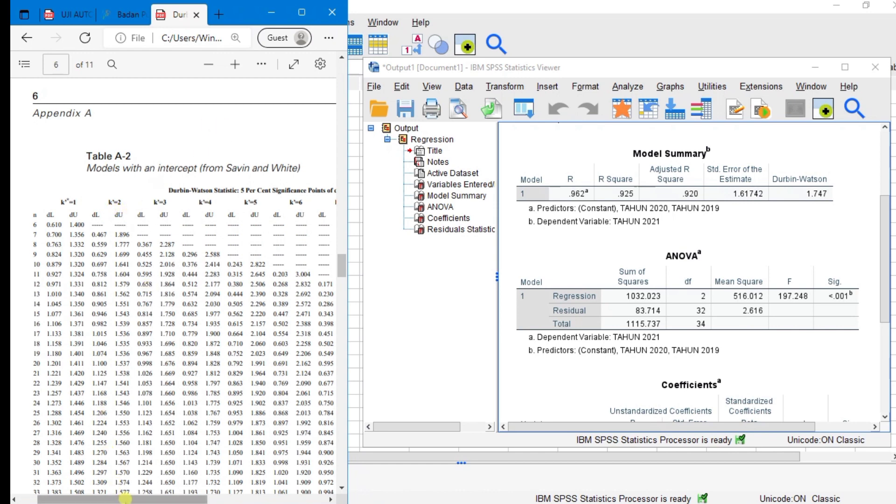
left_click_drag(127, 498, 137, 498)
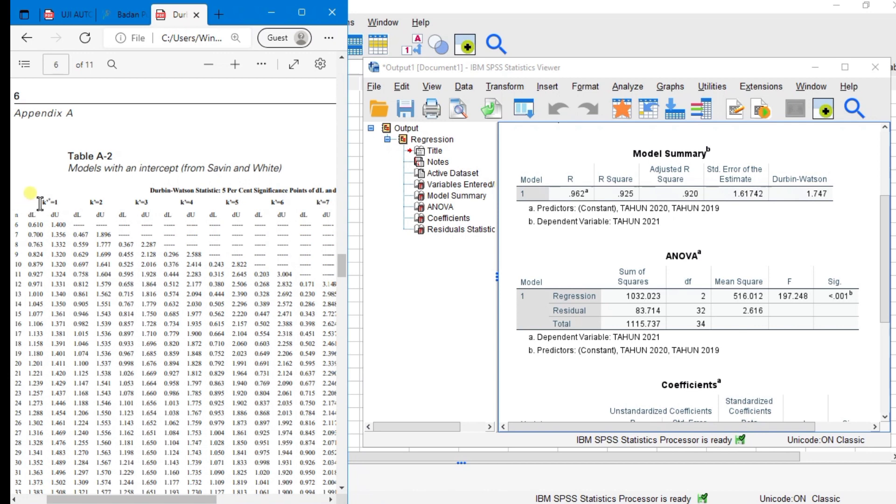
- Locate the column pair for two regressors in Table A-2 and select its k'=2 heading
left_click_drag(41, 201, 151, 206)
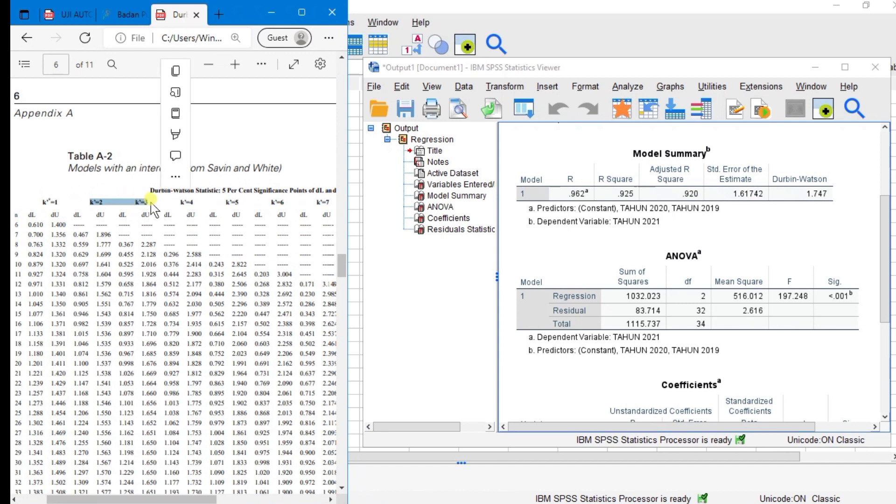
left_click(150, 202)
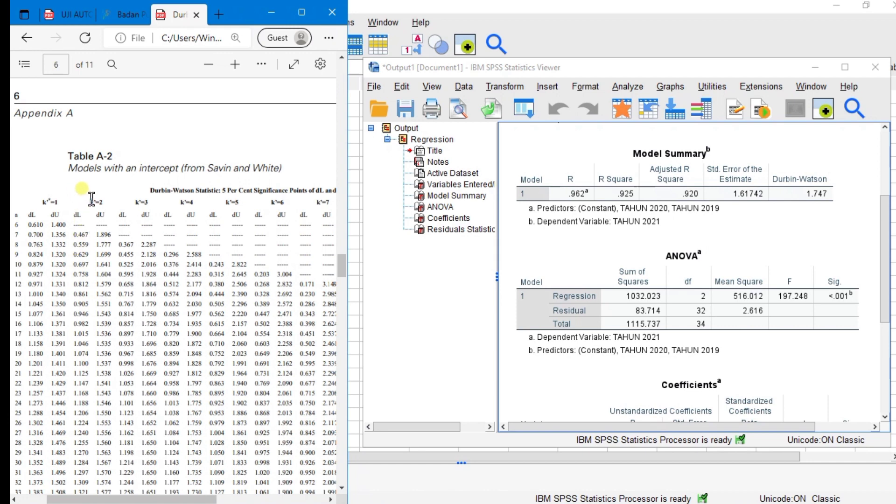
left_click_drag(89, 202, 112, 205)
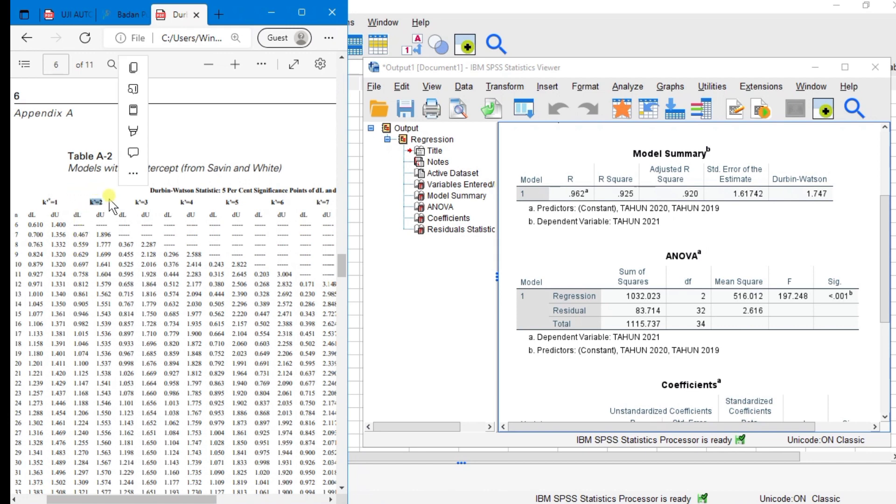
- Find the n = 35 row in the Durbin-Watson table and select its dL and dU values under k'=2
left_click(342, 265)
left_click_drag(342, 261, 342, 268)
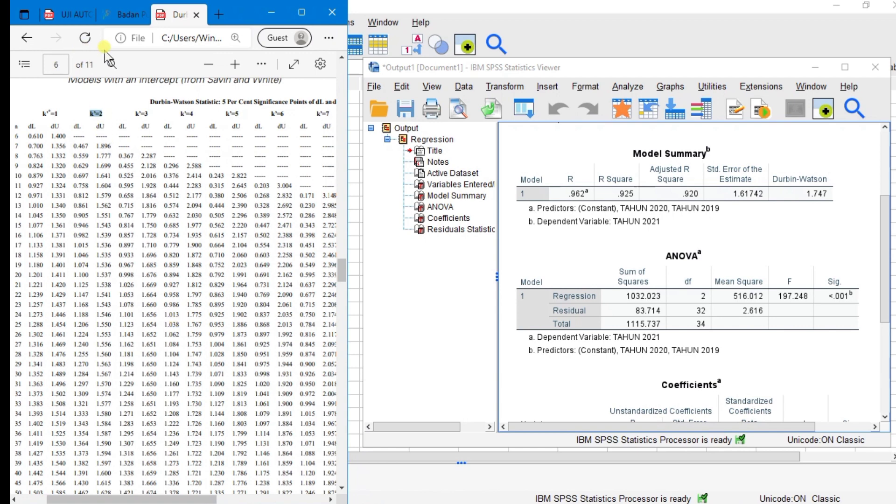
left_click(237, 65)
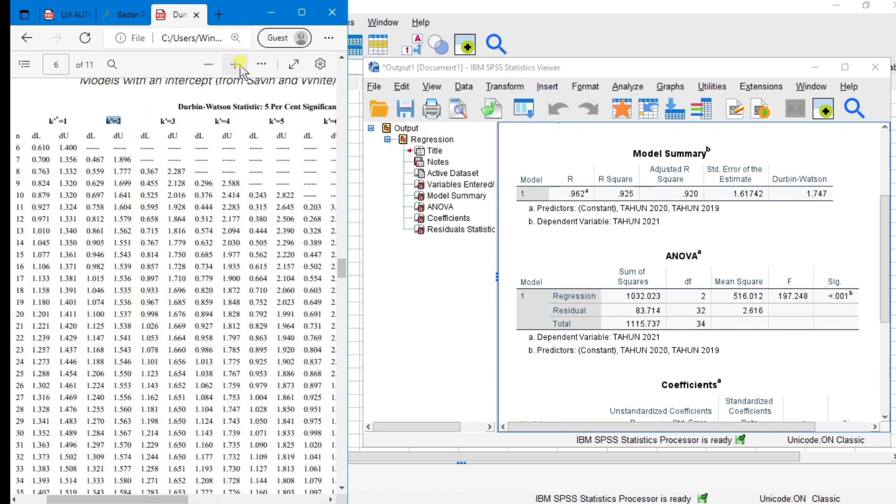
scroll(343, 277, "down", 3)
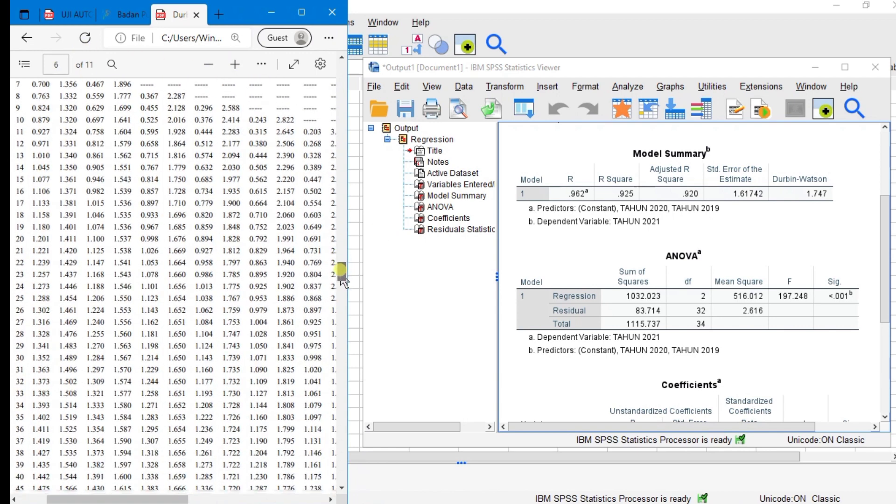
scroll(343, 278, "down", 3)
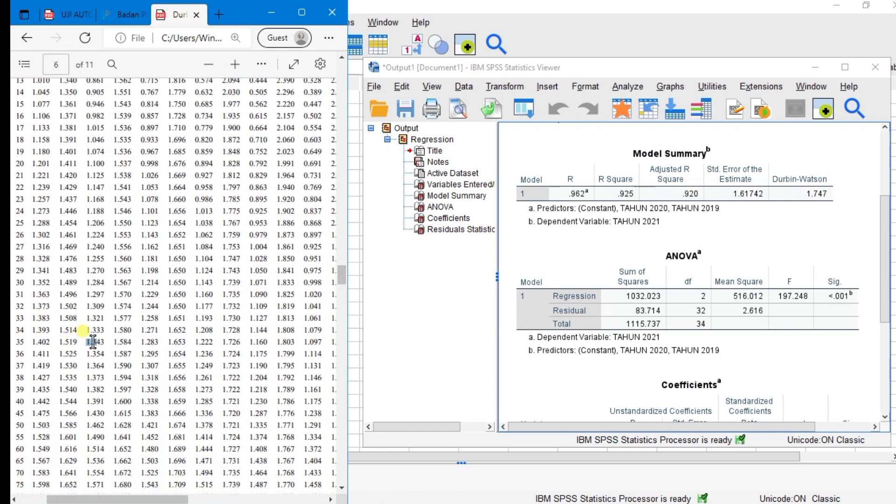
left_click_drag(93, 342, 128, 342)
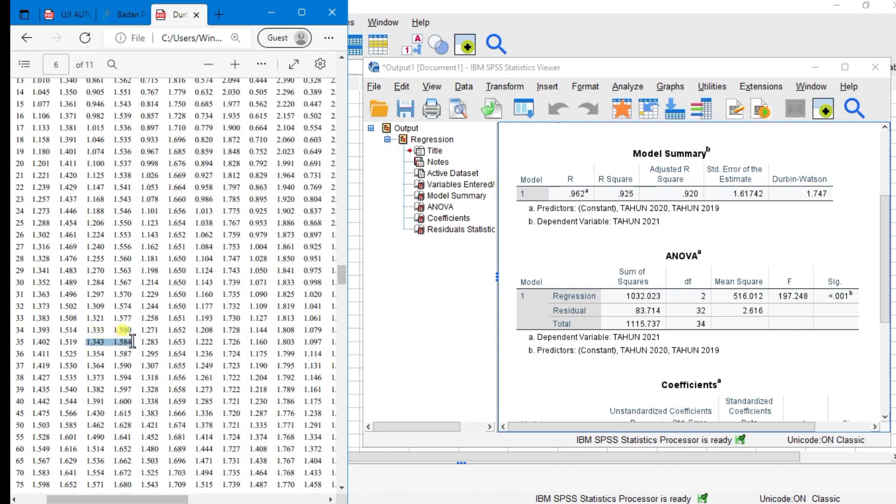
left_click_drag(133, 342, 135, 347)
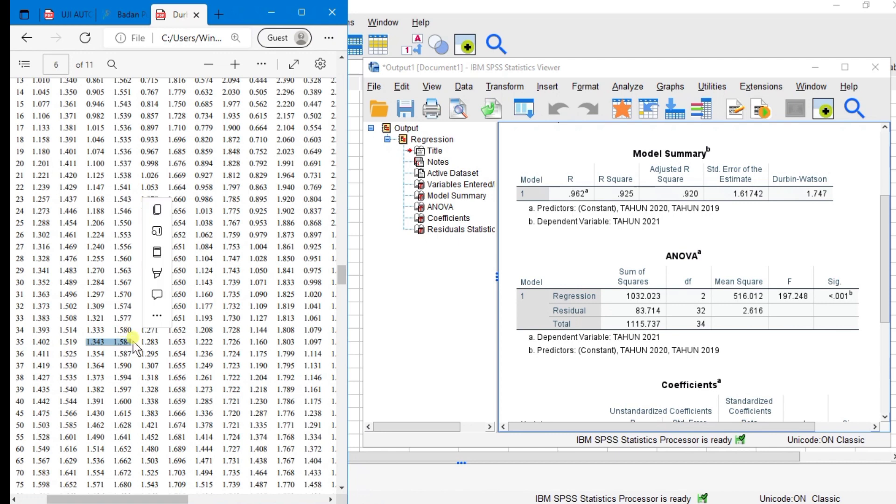
- Compare the dL and dU entries in the HASIL UJI AUTO KORELASI table with the Durbin-Watson table, ending on the results document
left_click(70, 14)
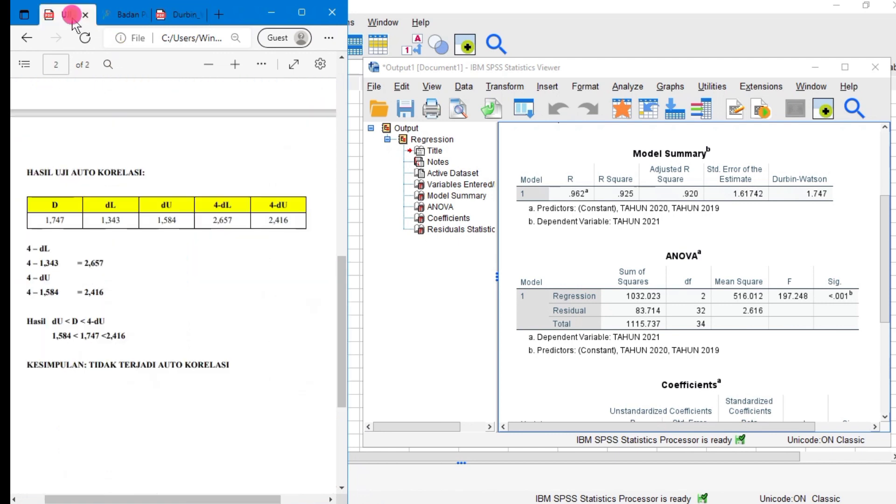
left_click(162, 18)
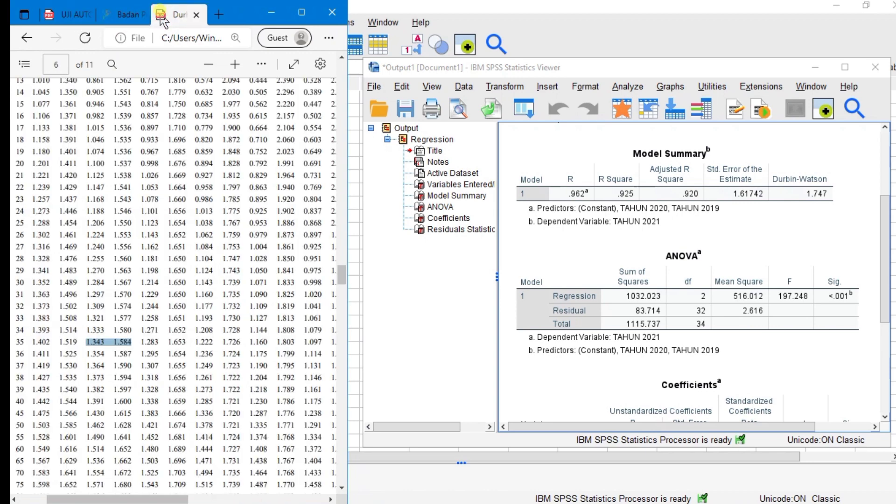
left_click(71, 14)
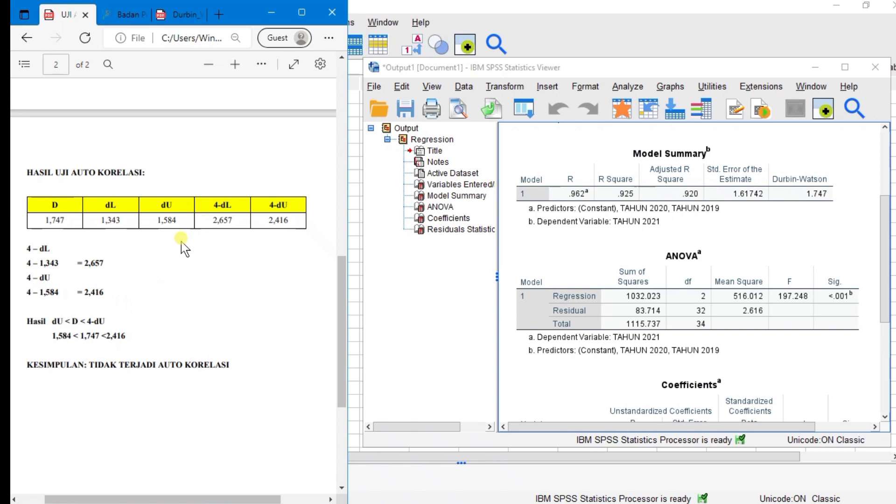
left_click(169, 14)
left_click(70, 15)
- Read the KESIMPULAN line below the autocorrelation results, marking its text temporarily and clearing the selection
left_click_drag(26, 365, 100, 365)
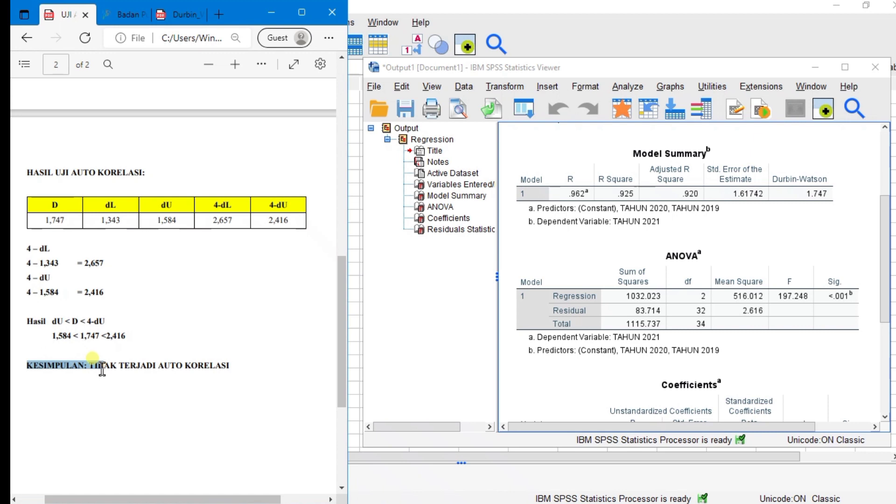
left_click(101, 368)
left_click_drag(27, 366, 146, 366)
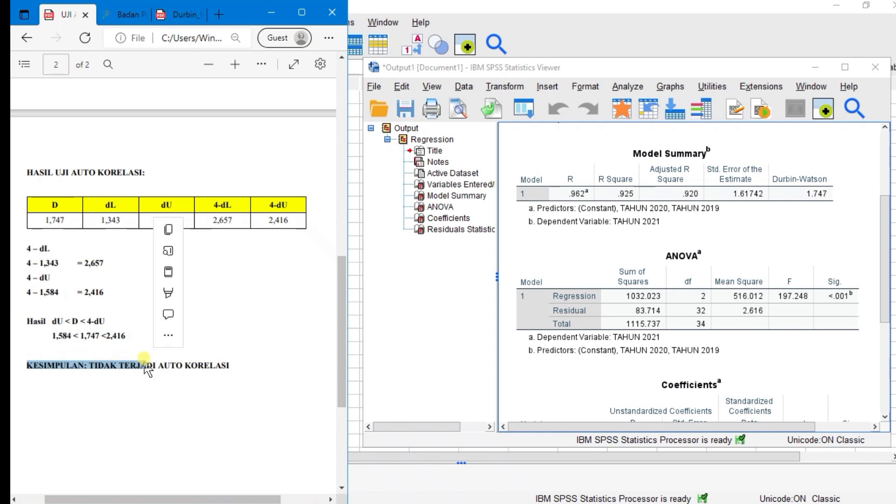
left_click(208, 369)
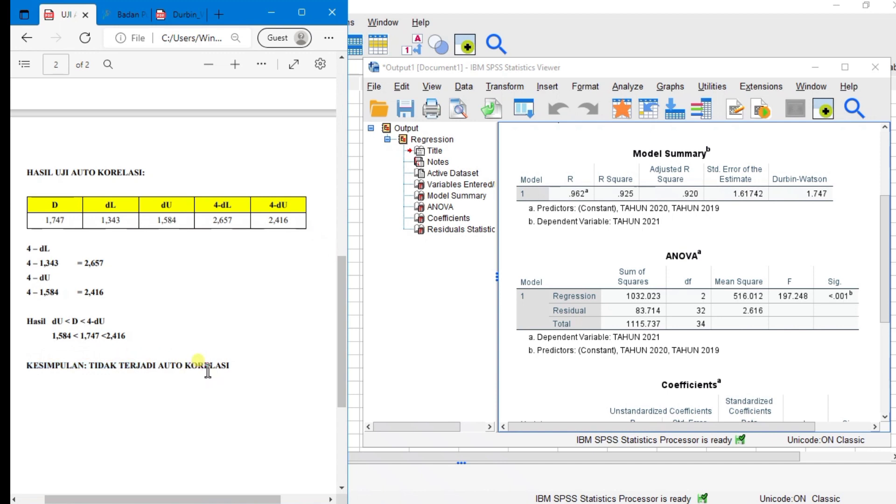